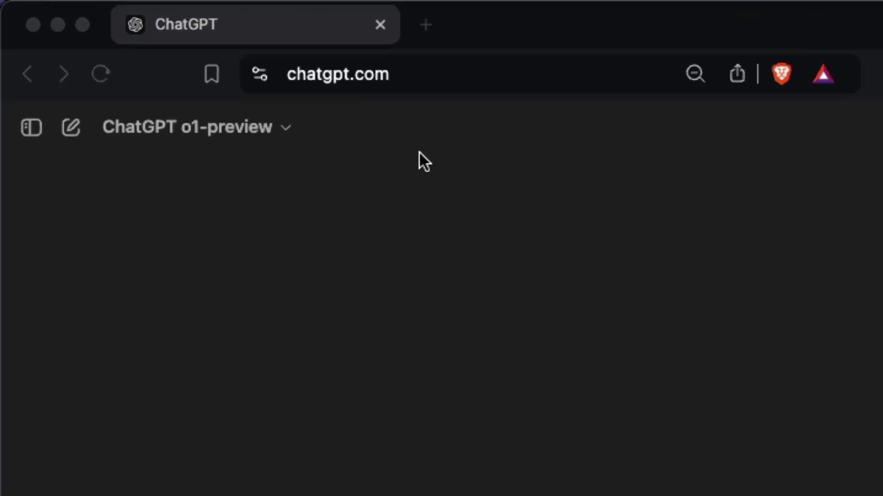
Change ChatGPT's model from o1-preview to GPT-4o using the model list
click(297, 132)
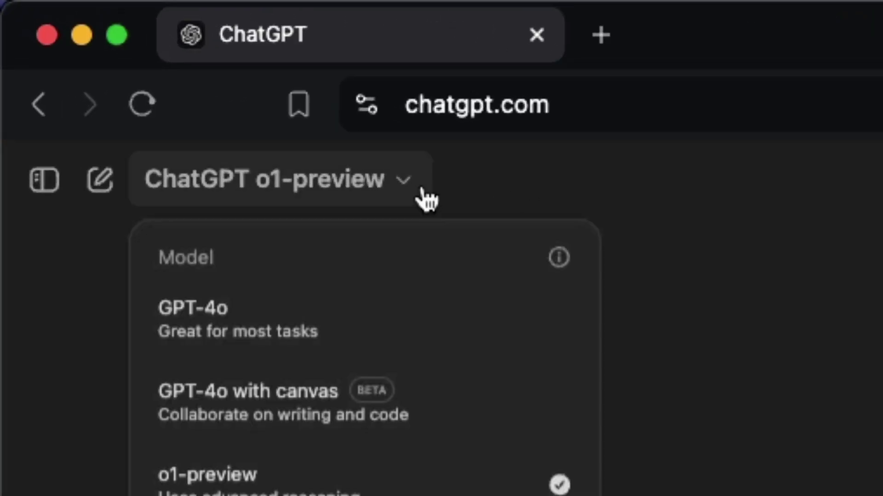
click(307, 329)
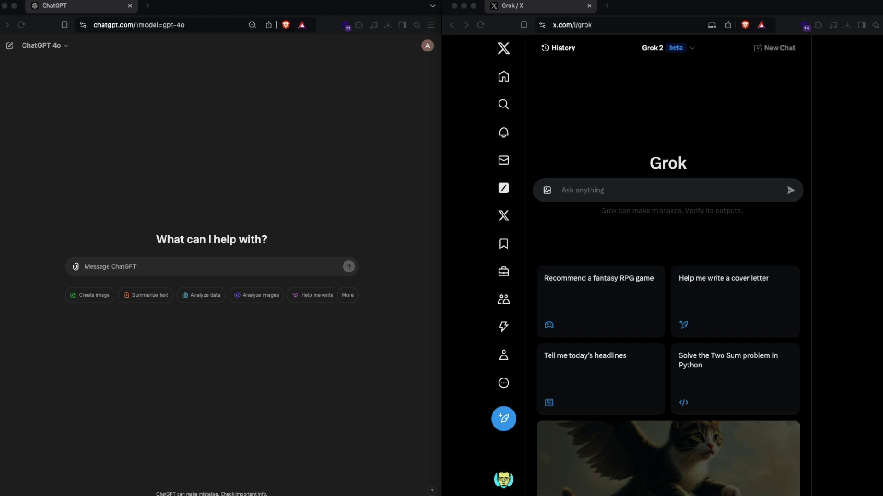
Paste the Distracted Boyfriend meme into ChatGPT and Grok, and send 'Explain this meme' to both
click(148, 266)
key(super+v)
click(590, 191)
key(super+v)
click(142, 280)
text(Expl)
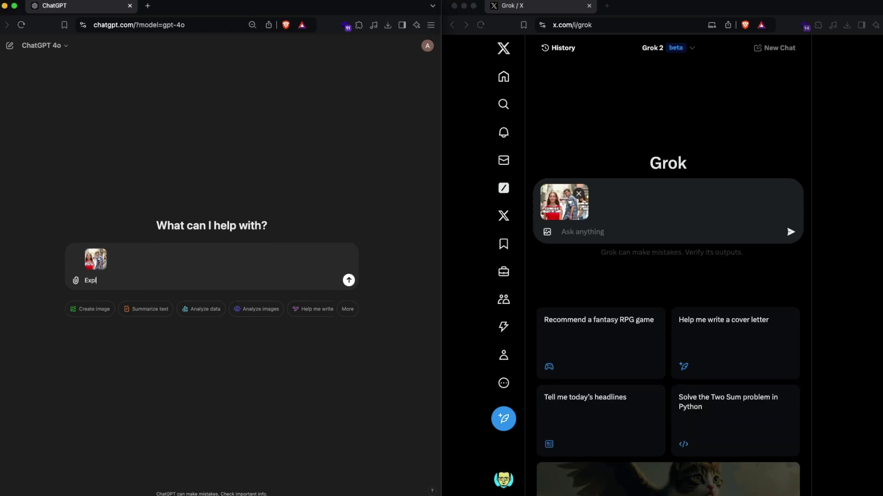
text(ain this meme)
key(Return)
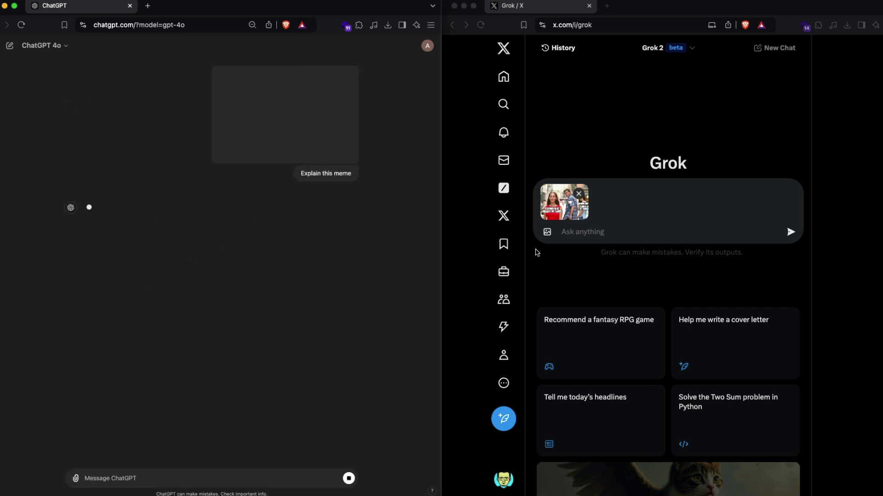
click(616, 230)
text(Explain thi)
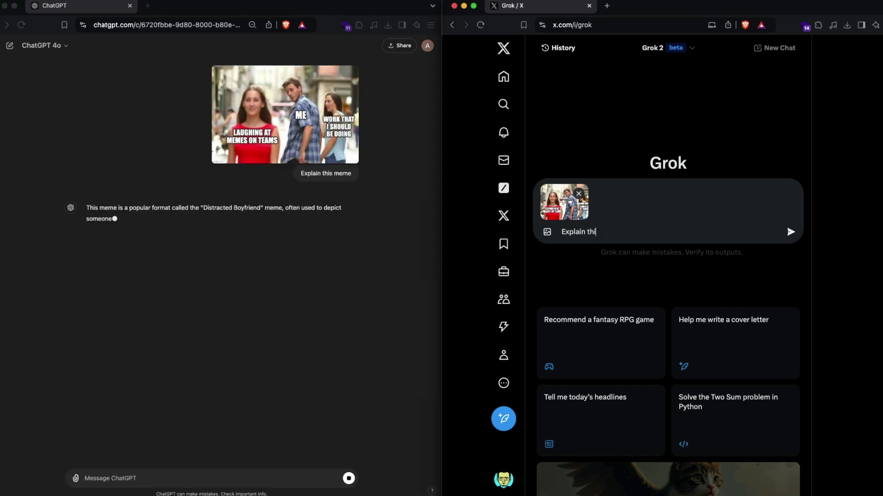
text(s meme)
key(Return)
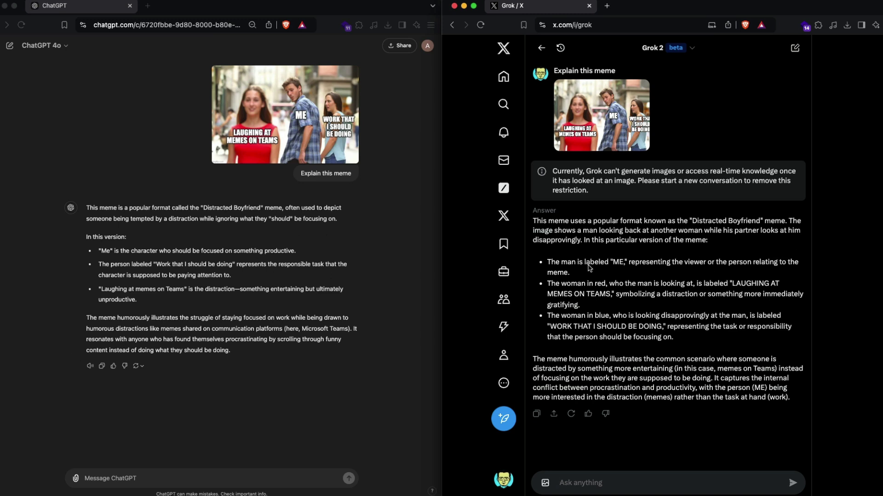
Read the two explanations, highlighting passages of Grok's answer for comparison
drag(709, 243, 554, 228)
click(555, 228)
click(86, 320)
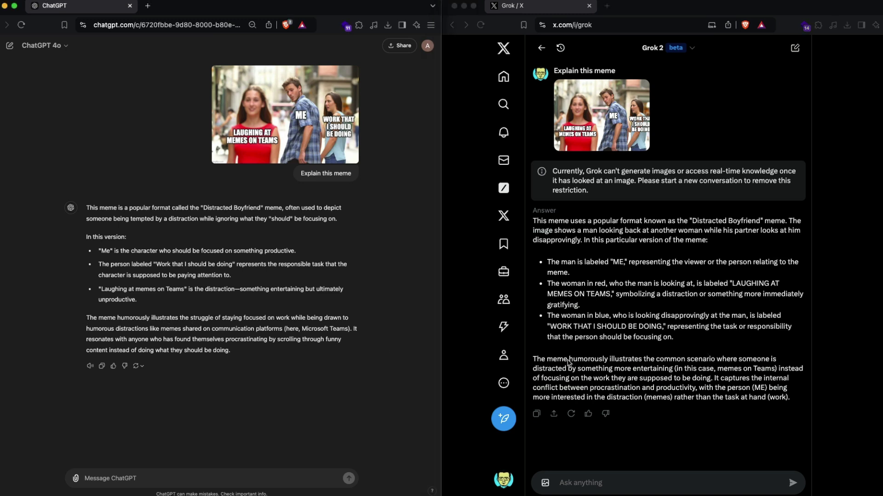
click(732, 366)
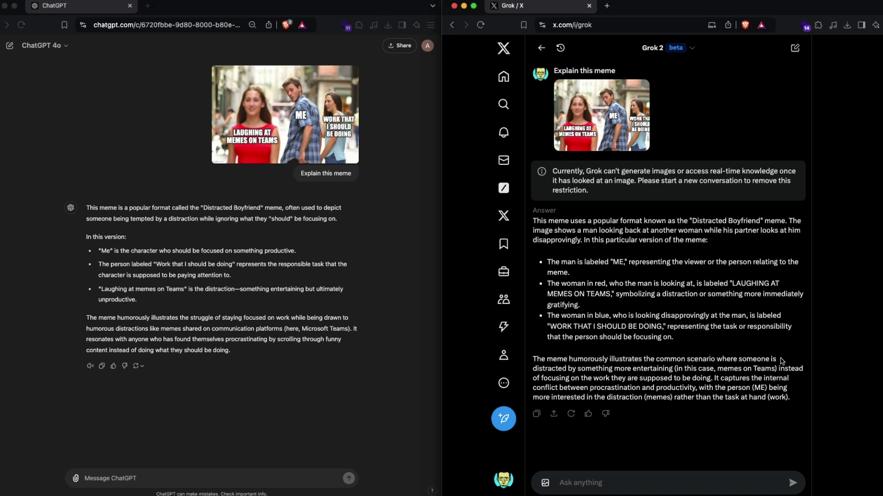
drag(622, 362, 521, 364)
click(600, 362)
drag(676, 378, 734, 381)
click(733, 382)
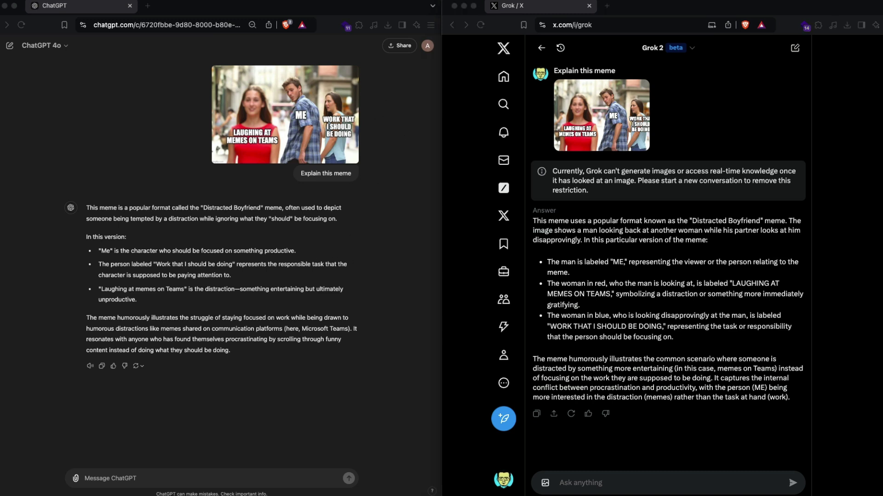
Paste the analog clock image into both chats and send 'Tell me the time' to each
click(386, 344)
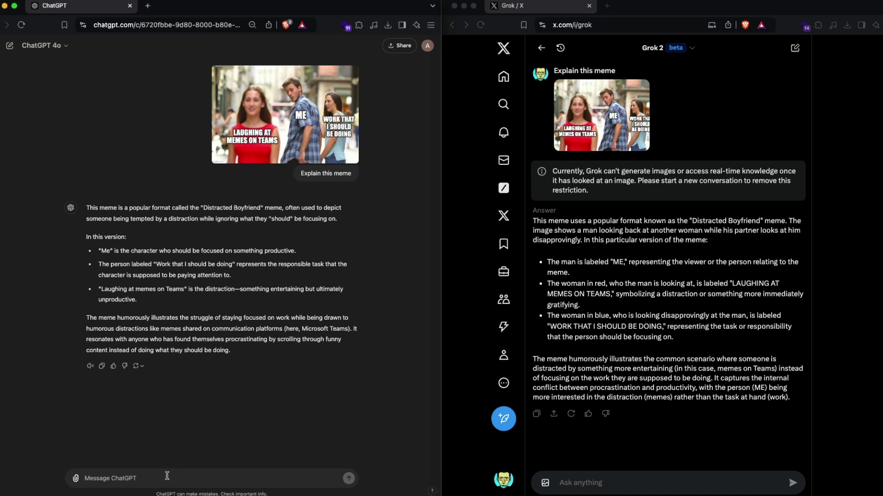
key(super+v)
click(548, 461)
key(super+v)
click(184, 481)
text(Tell me the time)
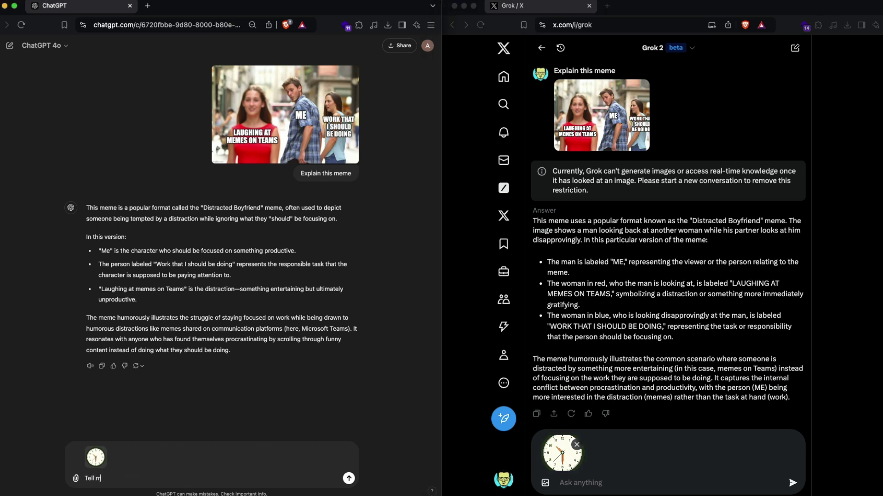
click(682, 478)
text(tell me the time)
key(Return)
click(348, 479)
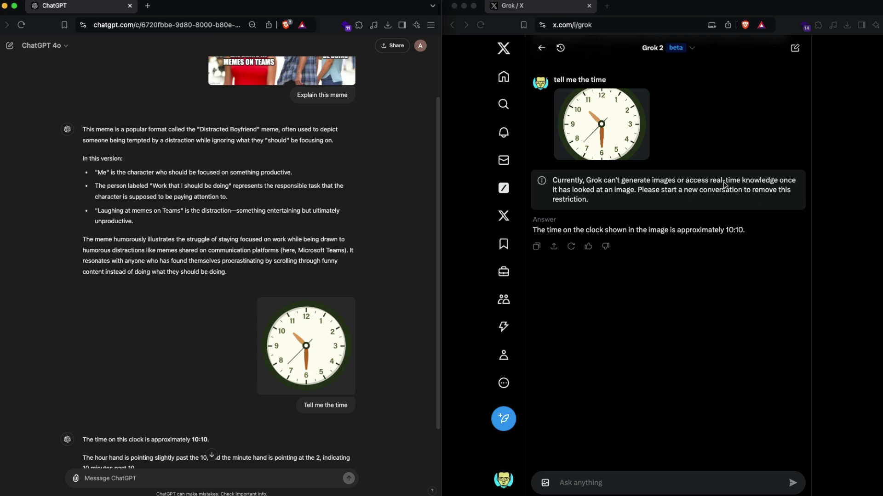
scroll(315, 312, down, 2)
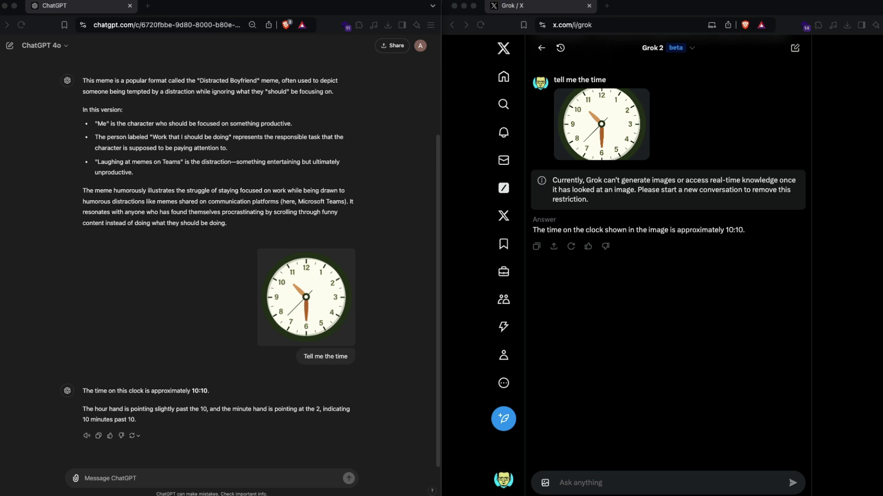
Attach the 9:23 digital clock image to both chats and send 'Tell me the time' to each
drag(247, 411, 166, 481)
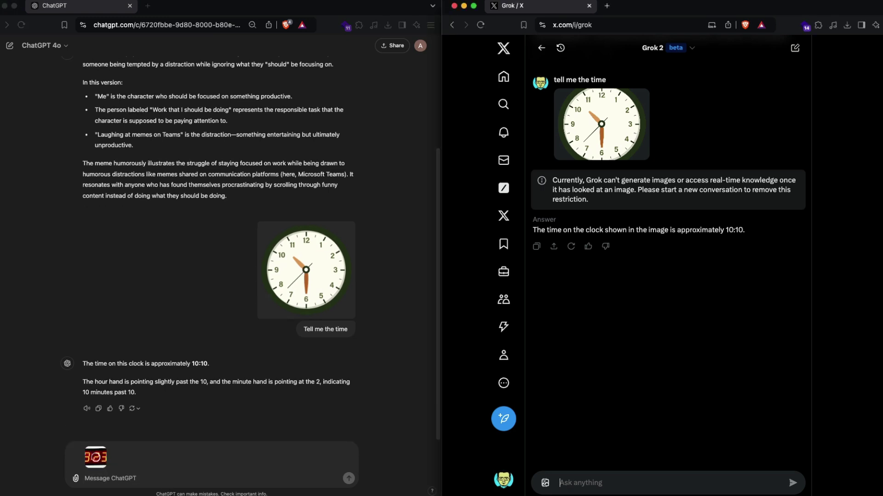
click(575, 482)
key(super+v)
click(130, 478)
text(Tell me the time)
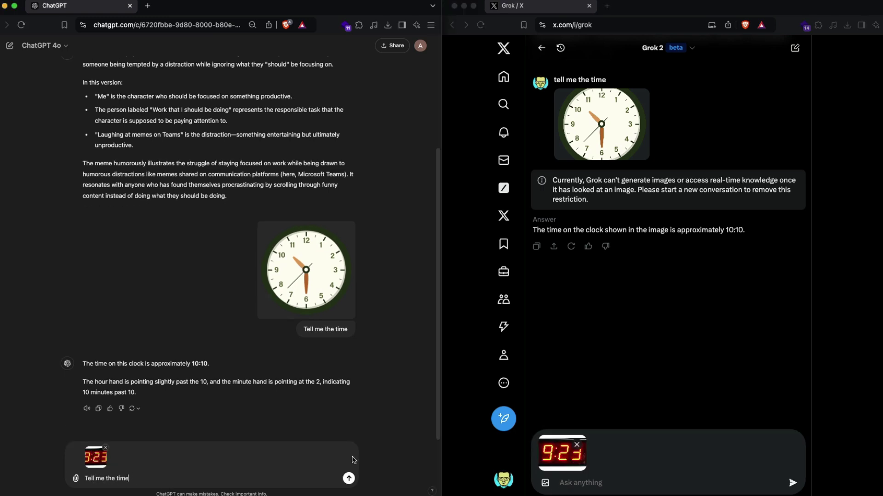
click(580, 482)
text(Tell me)
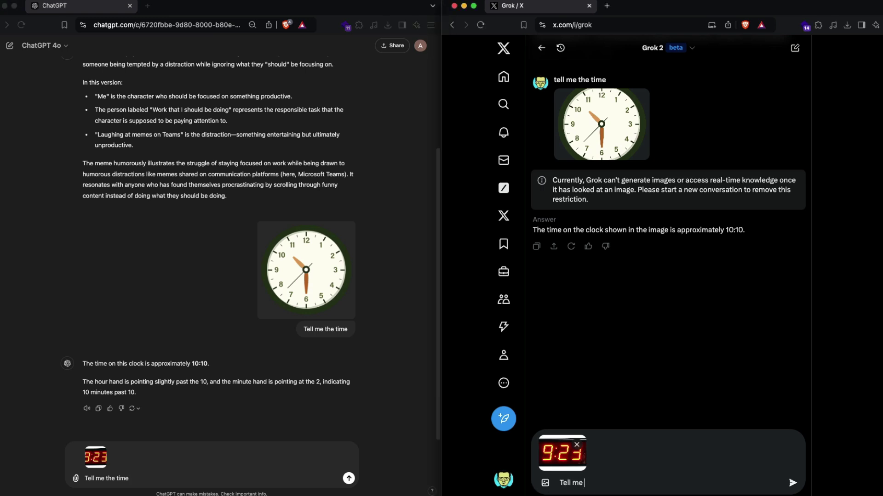
text( the time)
key(Return)
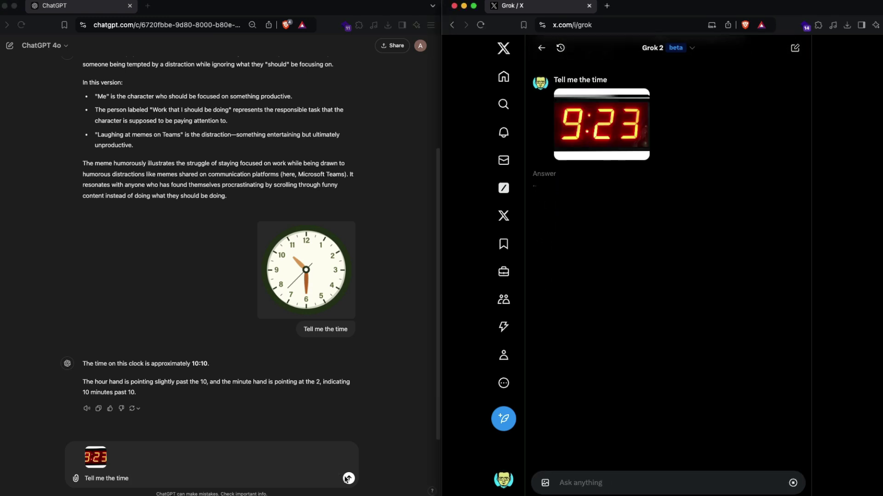
click(348, 478)
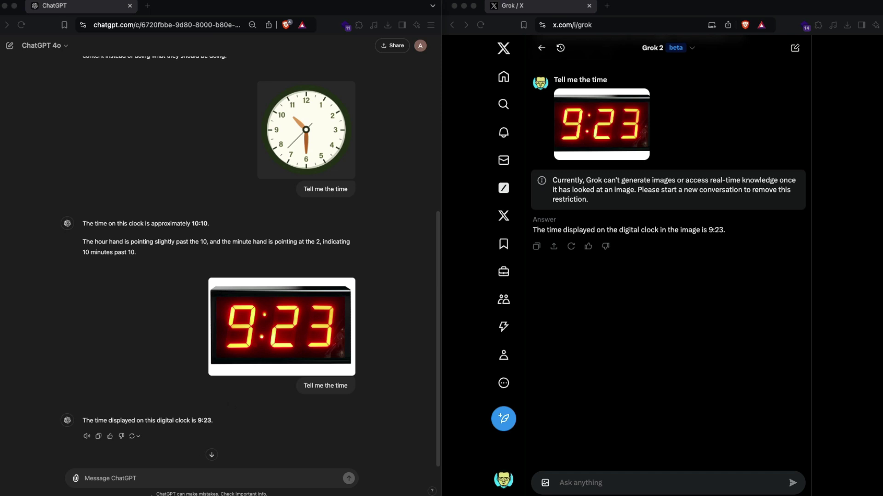
Send the crown portrait with 'Act as an AI Image classifier and score it on various parameters' to both chats
click(152, 478)
key(super+v)
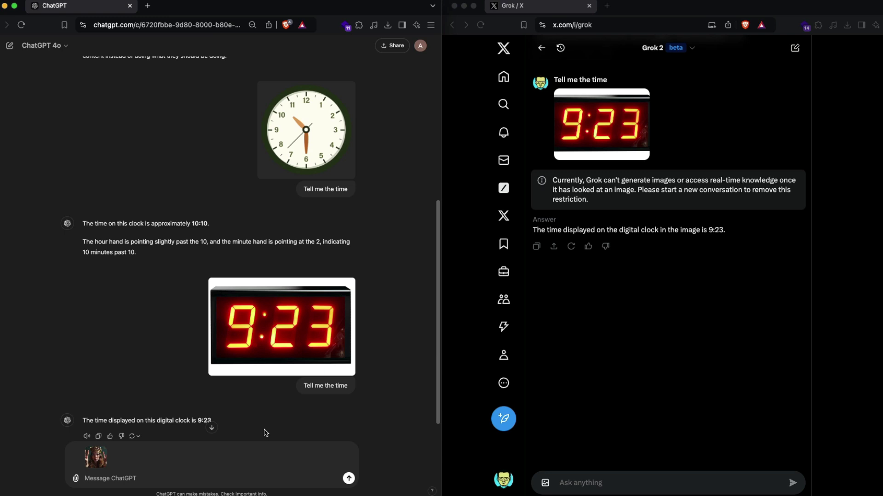
text(Act as an AI Image classifier and score it on various parameters)
key(super+a)
key(super+c)
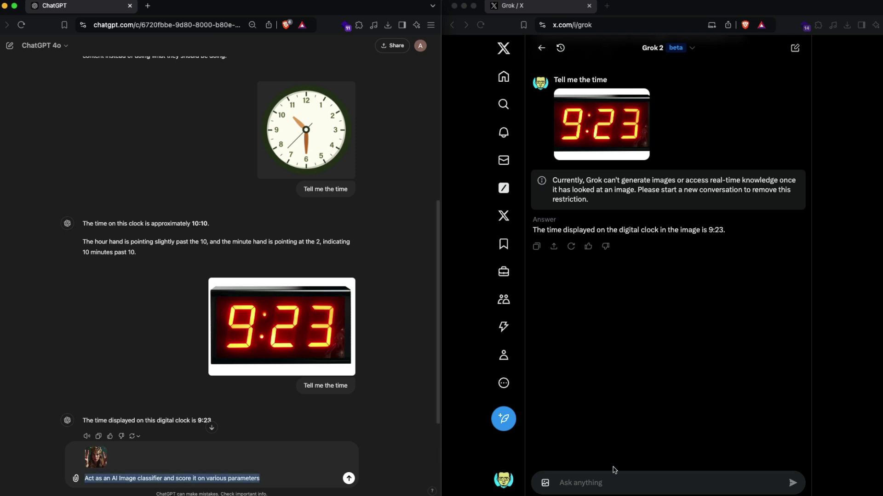
click(590, 482)
key(super+v)
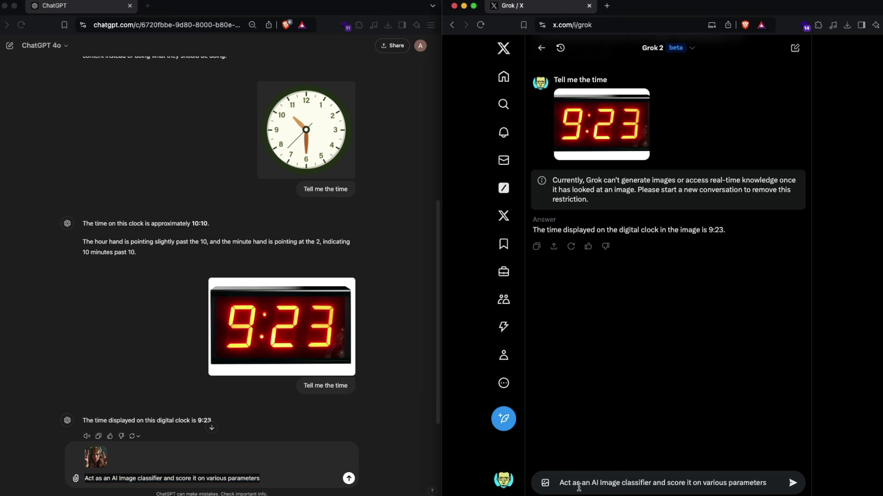
key(cmd+v)
click(792, 482)
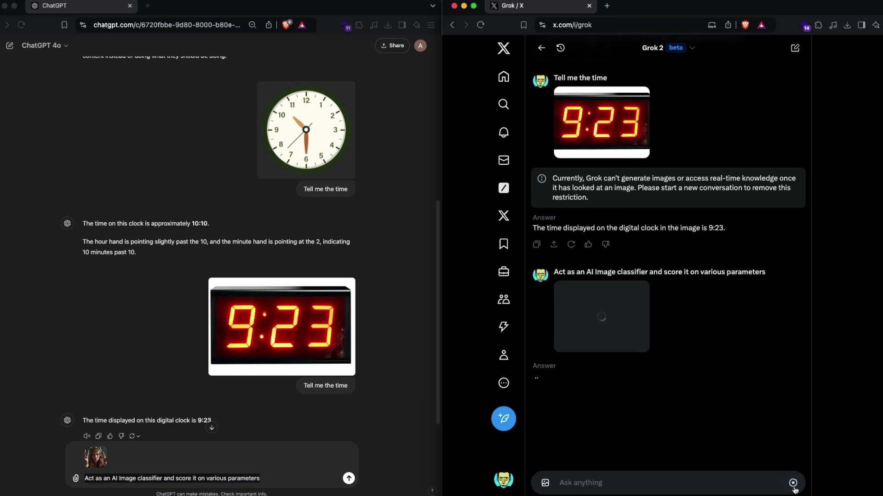
click(349, 478)
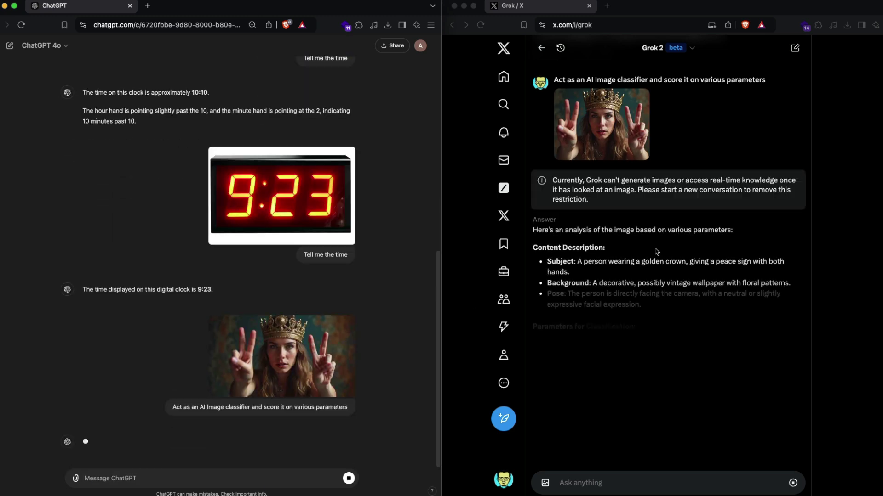
Scroll through the replies, comparing ChatGPT's 8.3/10 with Grok's 8.5/10
scroll(705, 270, up, 1)
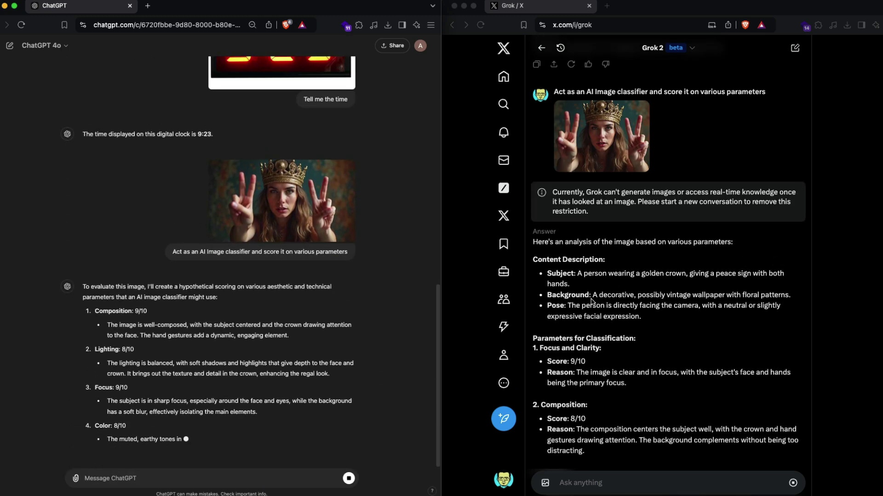
scroll(593, 303, down, 2)
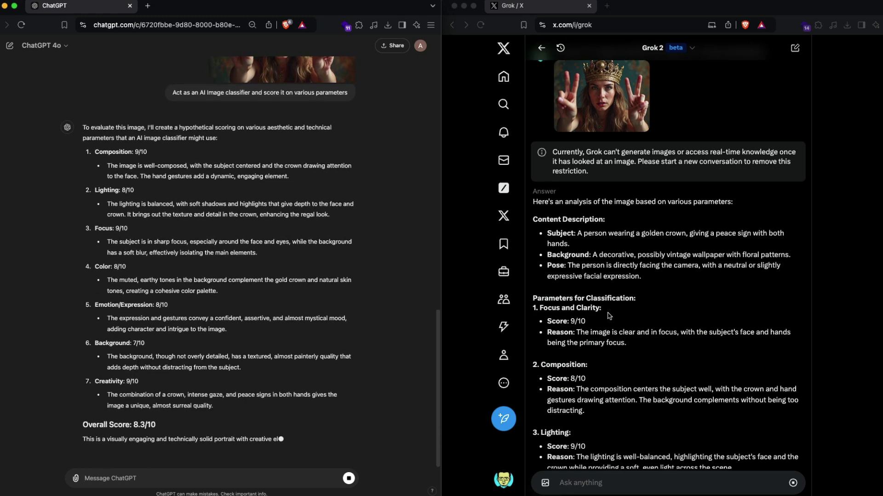
scroll(580, 321, down, 2)
scroll(590, 327, down, 8)
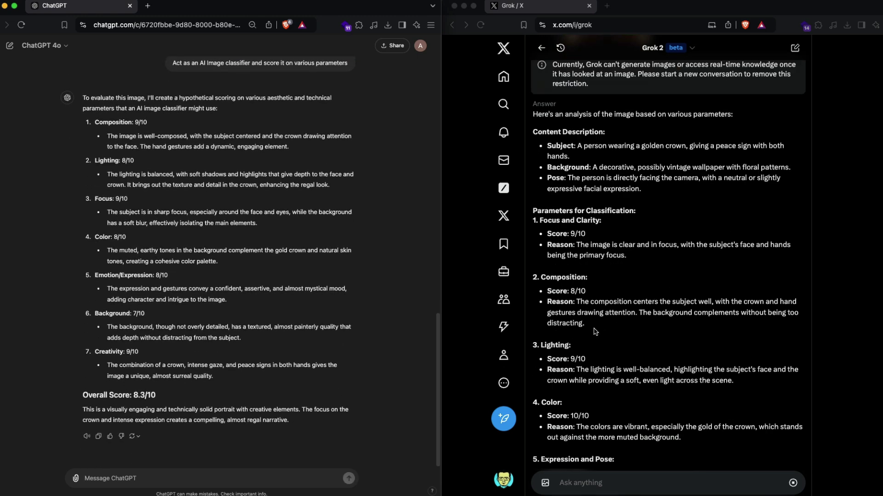
scroll(601, 319, down, 12)
scroll(626, 331, down, 9)
scroll(615, 334, down, 2)
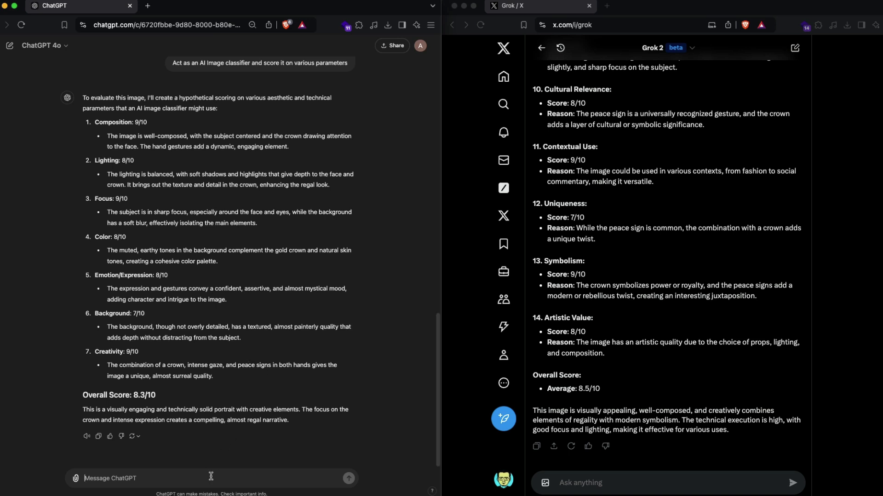
Send the crown portrait to ChatGPT and Grok, asking 'AI generated or Not, give me the score'
key(super+v)
text(A)
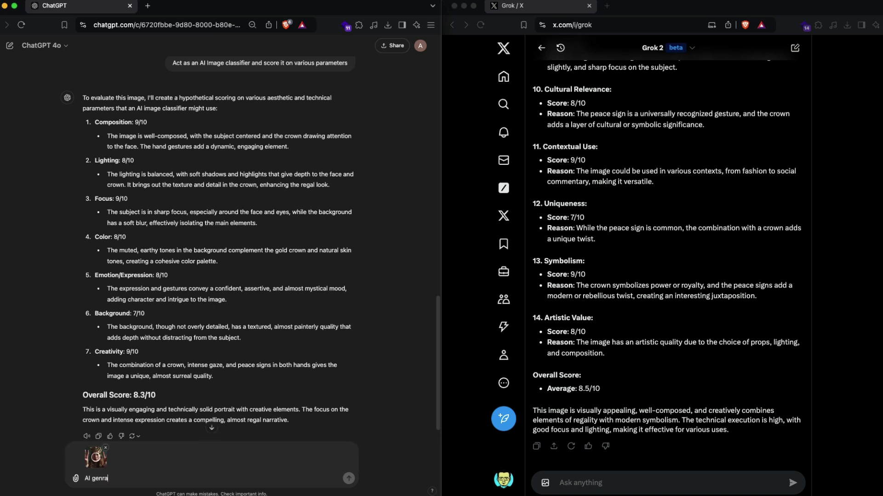
text(I generated or not - give me a score)
key(Return)
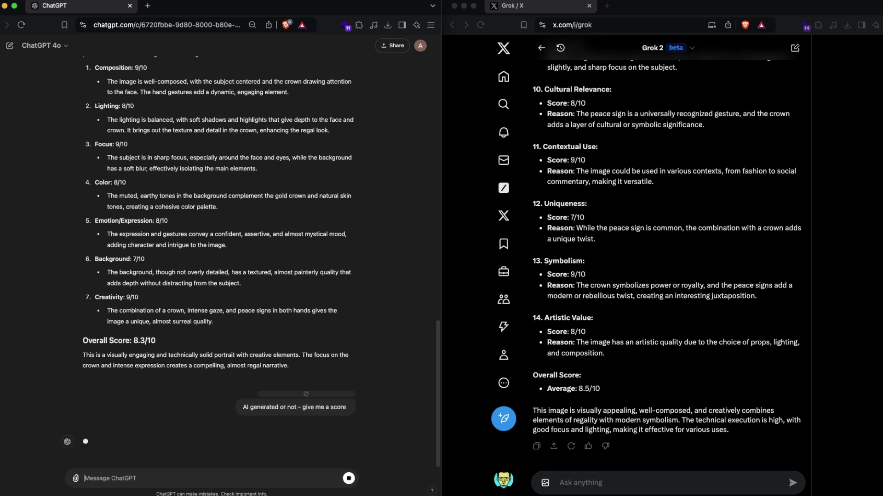
click(596, 483)
key(super+v)
text(AI generated or No)
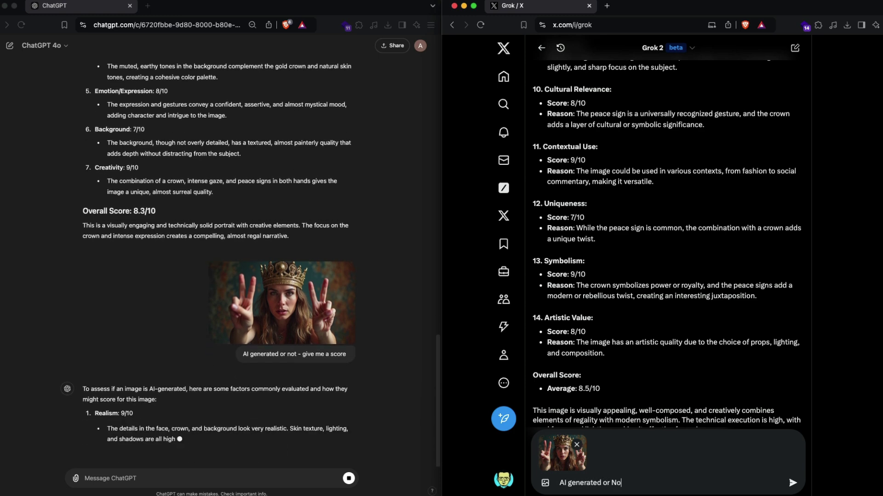
text(t, give me the score)
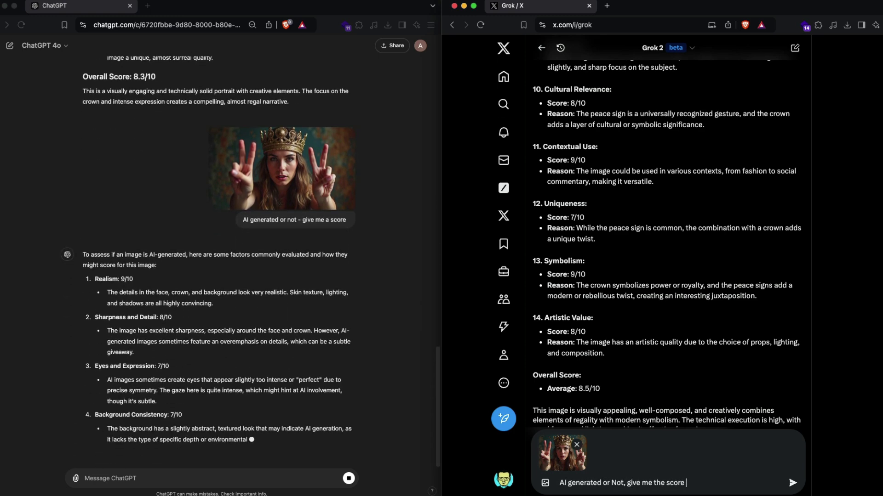
key(Return)
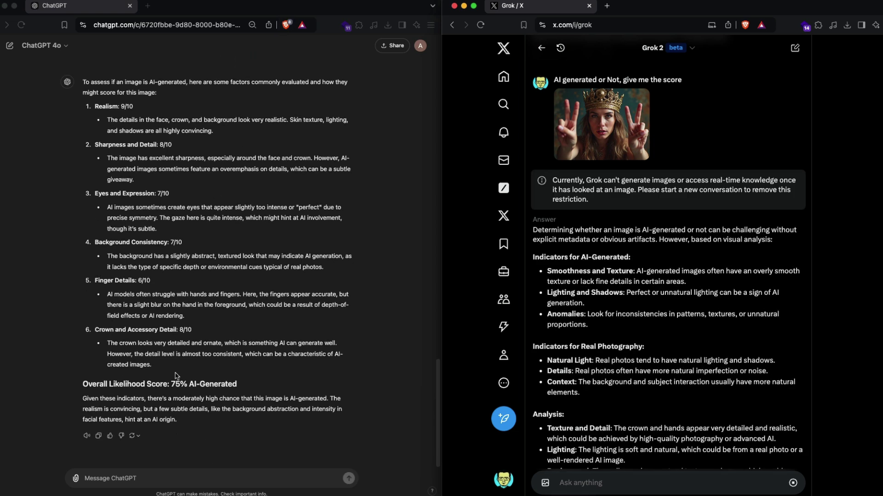
Compare the answers, highlighting ChatGPT's 75% AI-generated estimate against Grok's 4/10
click(176, 376)
drag(171, 384, 262, 386)
click(177, 370)
scroll(724, 365, down, 5)
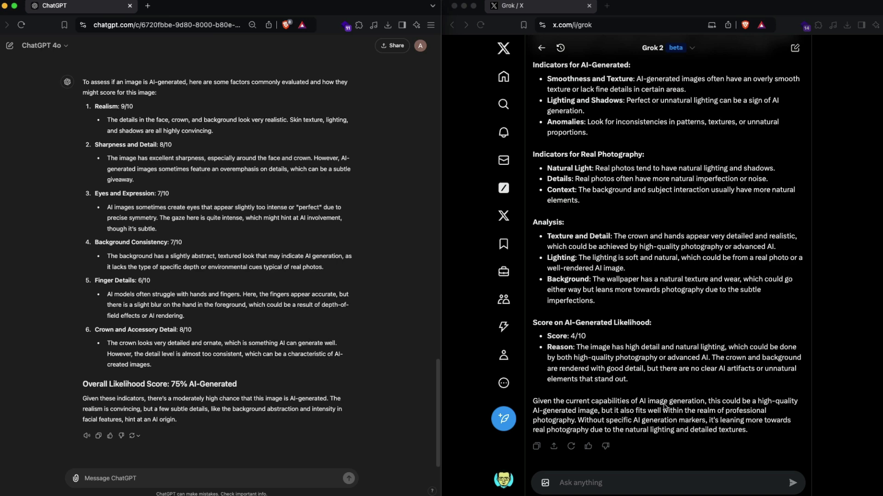
scroll(664, 406, up, 5)
scroll(664, 407, down, 1)
scroll(664, 406, down, 4)
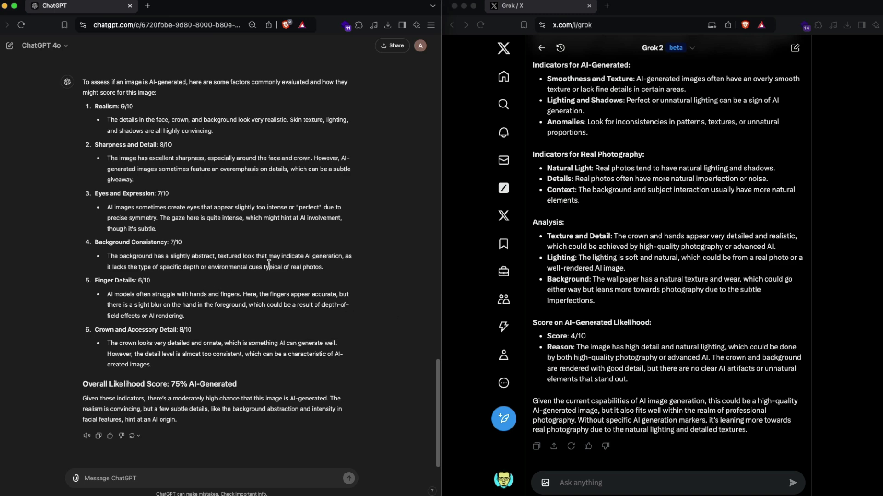
scroll(269, 264, up, 7)
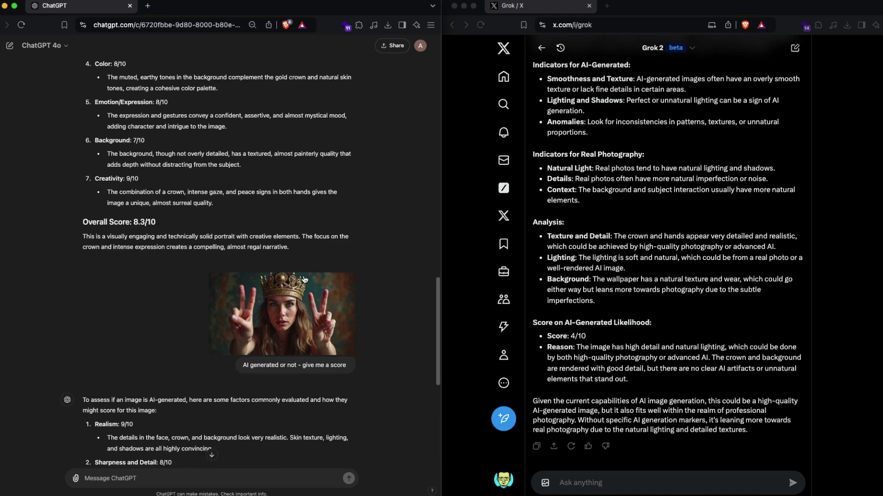
scroll(293, 285, down, 7)
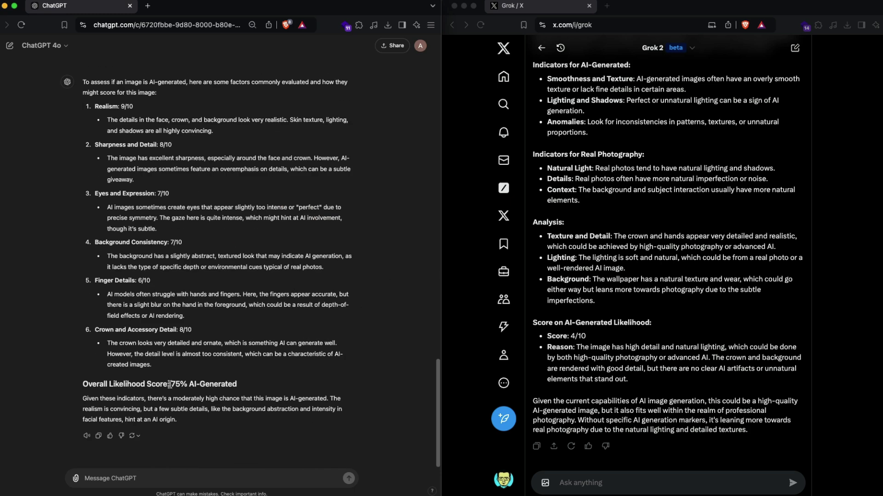
drag(170, 385, 298, 387)
click(298, 385)
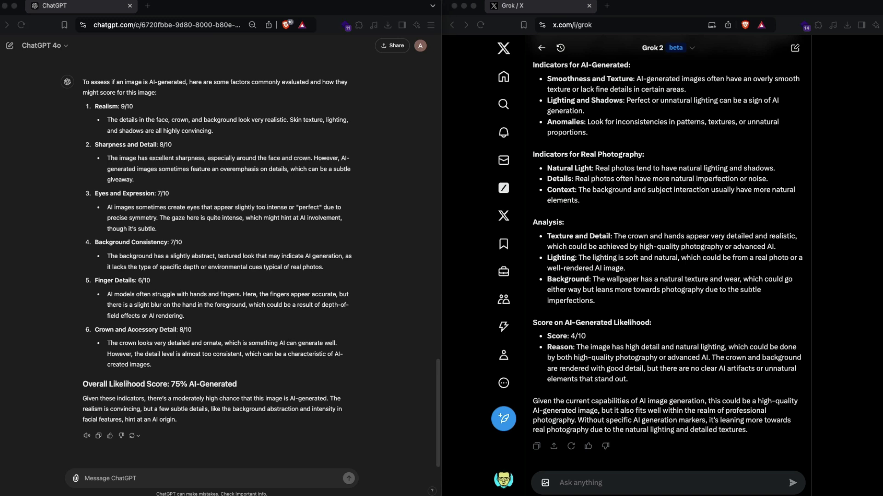
Send the half-circle area formula image with 'Give me the latex part' to ChatGPT and Grok
click(137, 478)
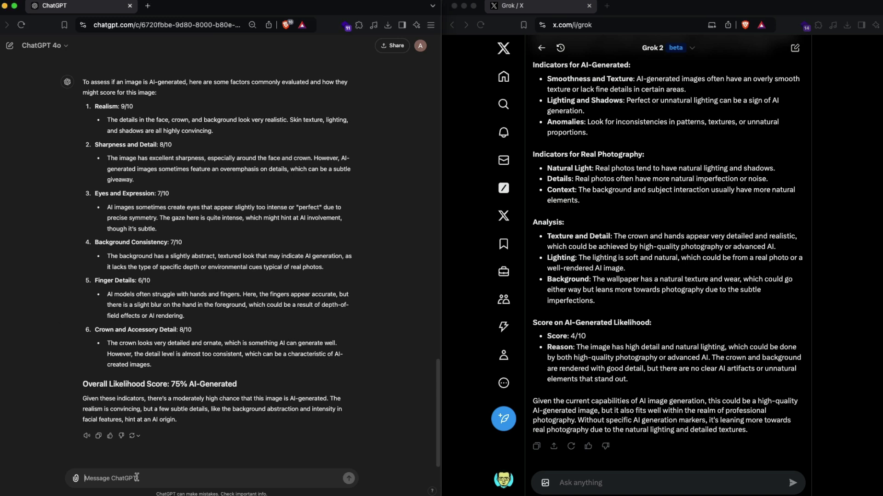
key(super+v)
text(Giv)
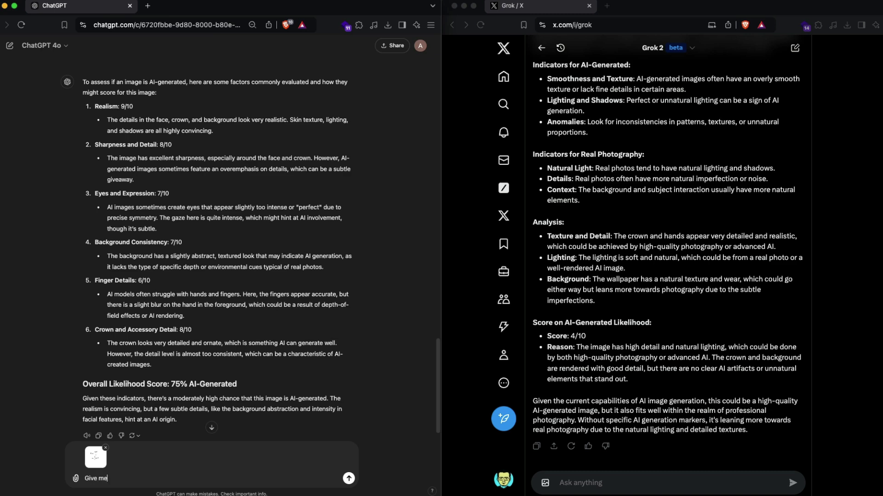
text(e me the latex part)
key(Return)
click(628, 486)
key(super+v)
text(Give me the late)
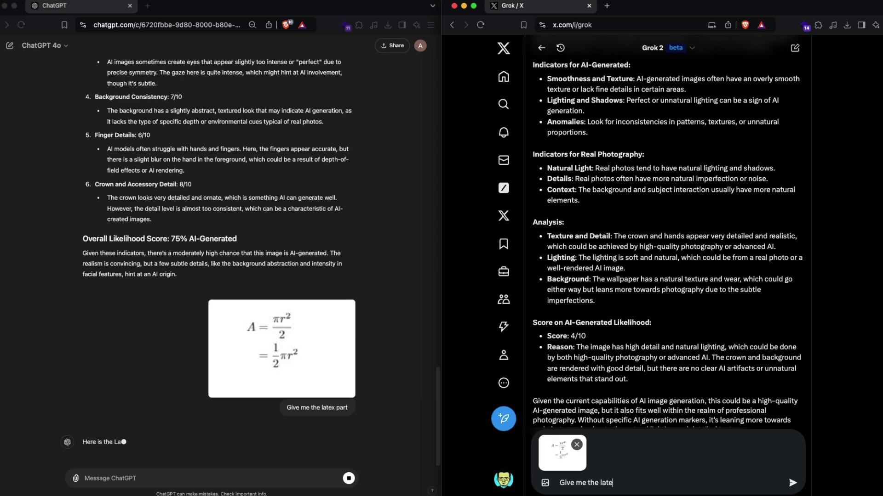
text(x part)
key(Return)
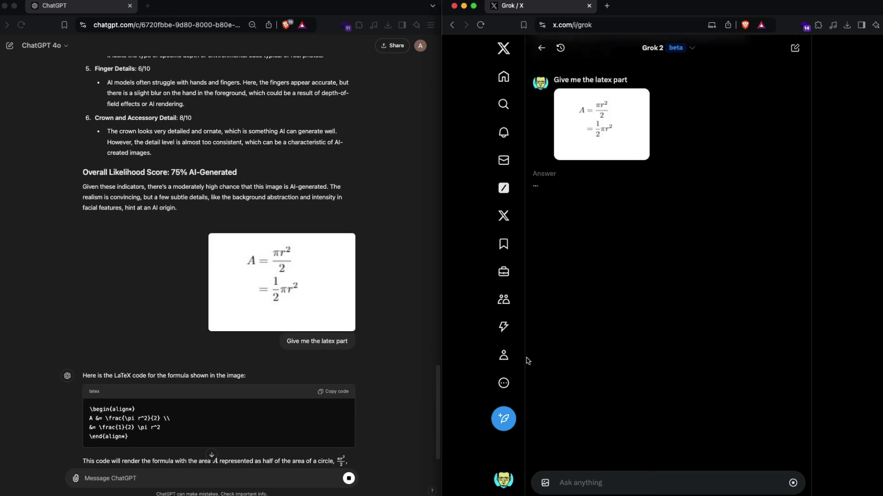
Copy ChatGPT's LaTeX code and find QuickLaTeX through a 'latex renderer' web search
click(388, 401)
click(334, 392)
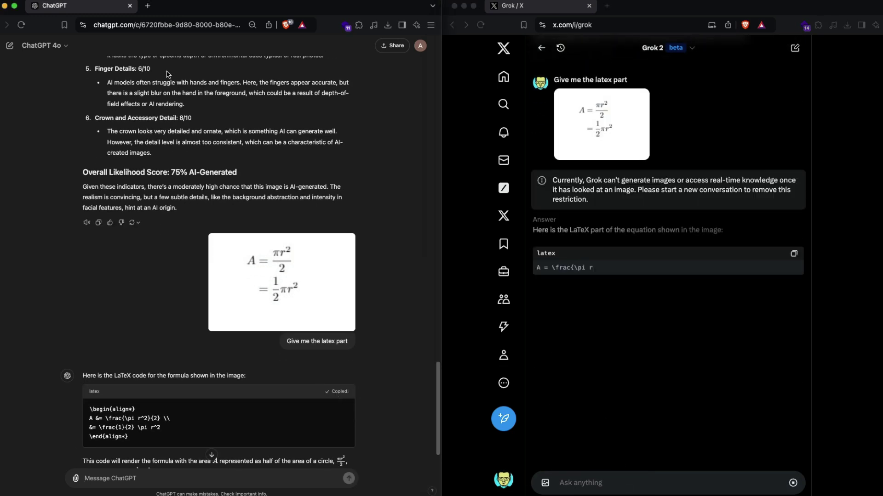
click(148, 6)
text(latex)
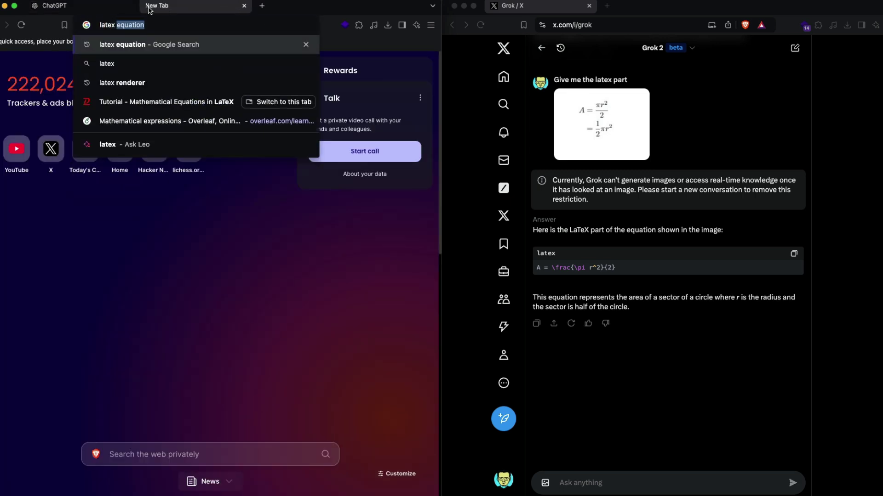
text( renderer)
key(Return)
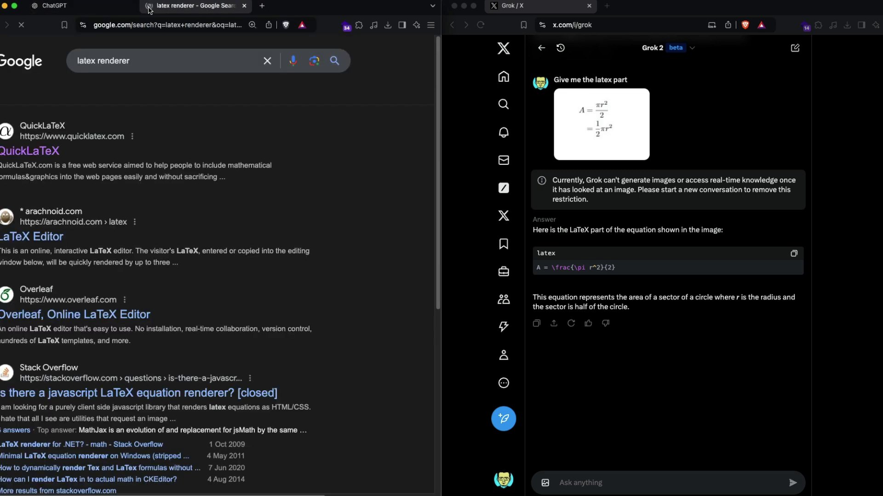
click(48, 152)
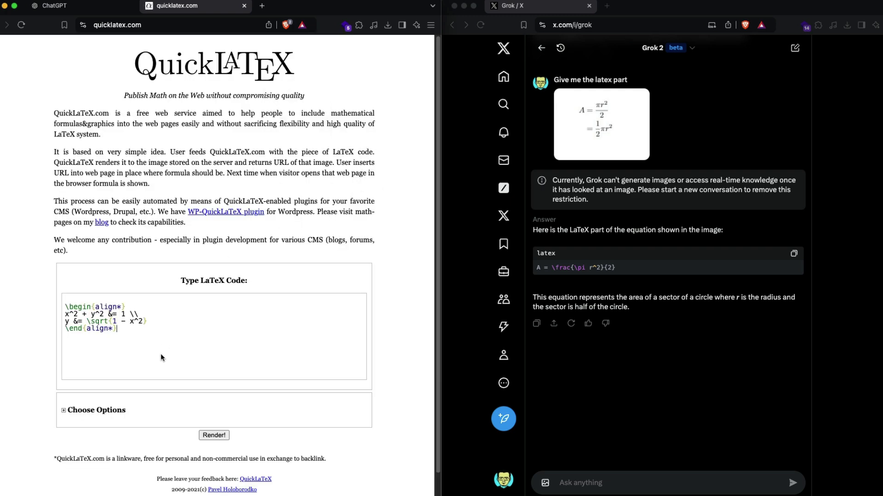
Render ChatGPT's align* code in QuickLaTeX, showing the two-line formula A = πr²/2 = ½πr²
key(super+a)
key(super+v)
click(214, 435)
scroll(209, 402, down, 4)
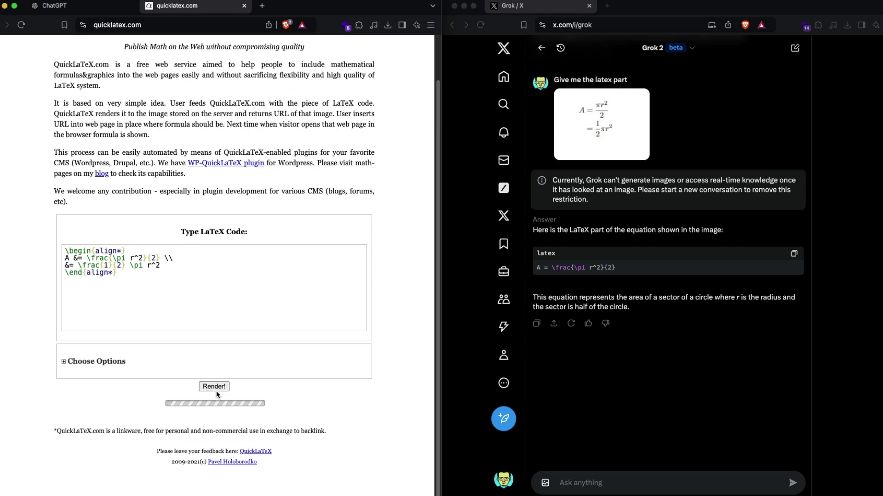
scroll(249, 386, down, 2)
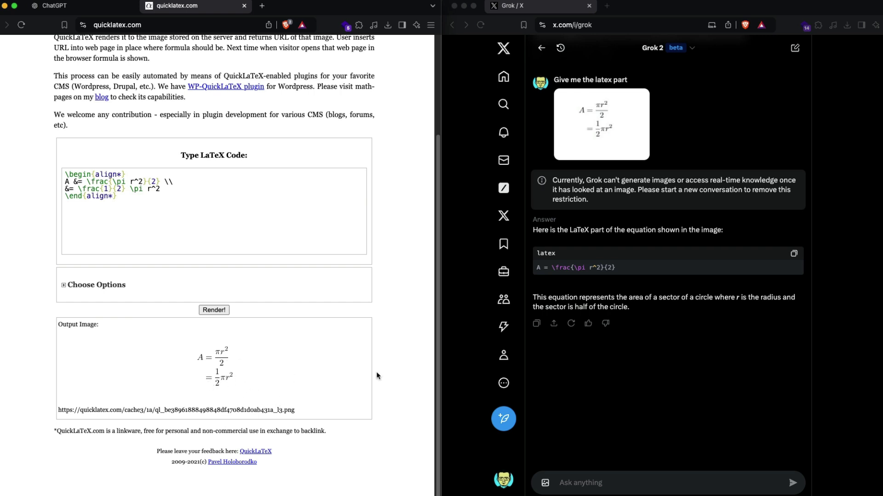
click(675, 347)
scroll(248, 258, up, 2)
click(45, 198)
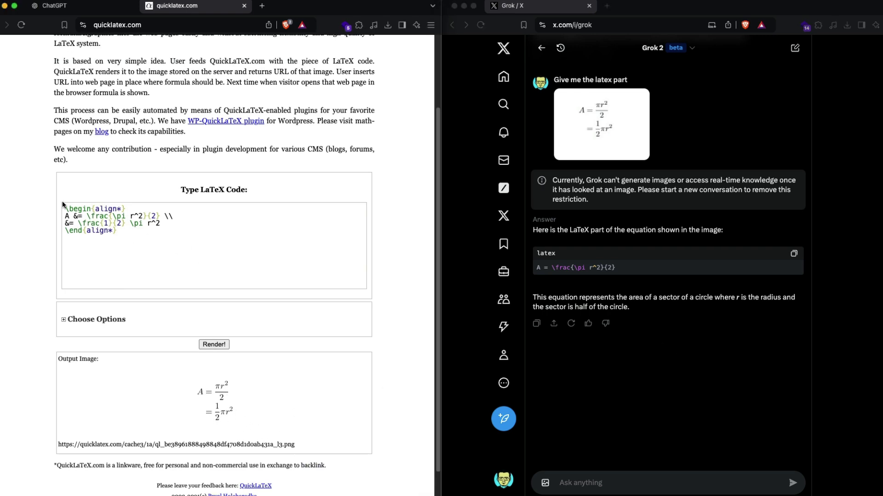
Paste Grok's LaTeX code into QuickLaTeX, render only A = πr²/2, then return to ChatGPT
click(633, 252)
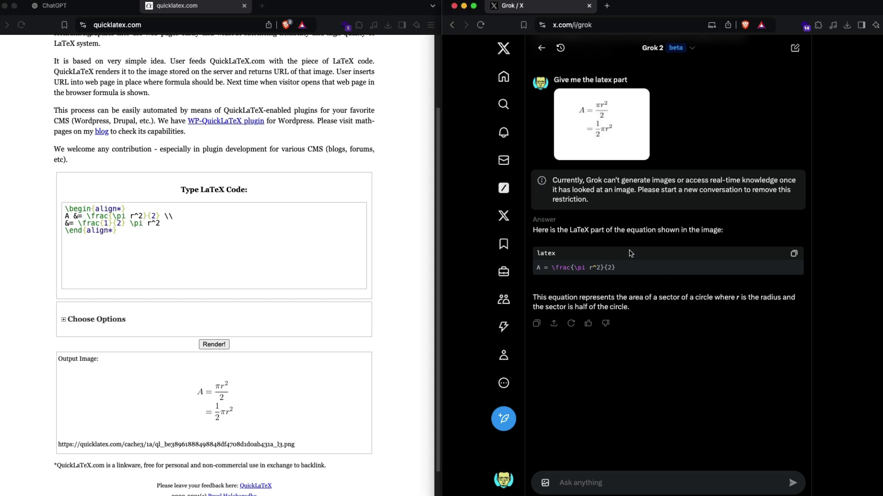
click(793, 254)
click(160, 240)
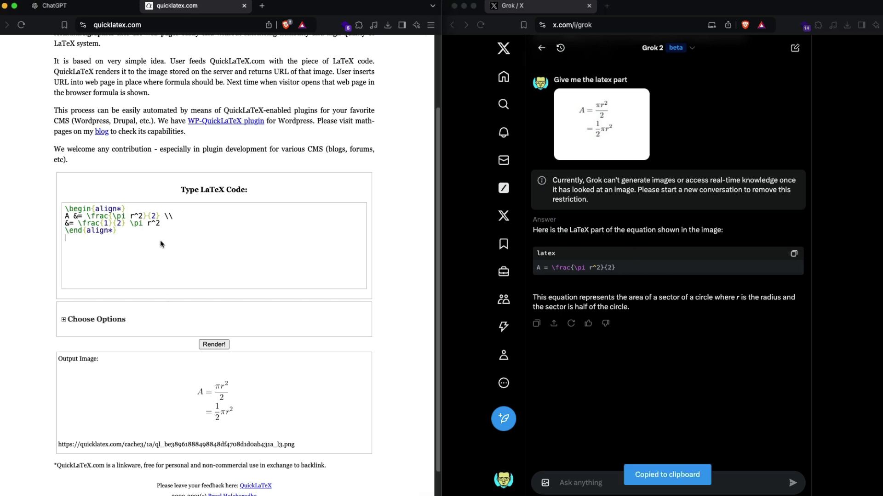
key(super+a)
key(super+v)
click(222, 345)
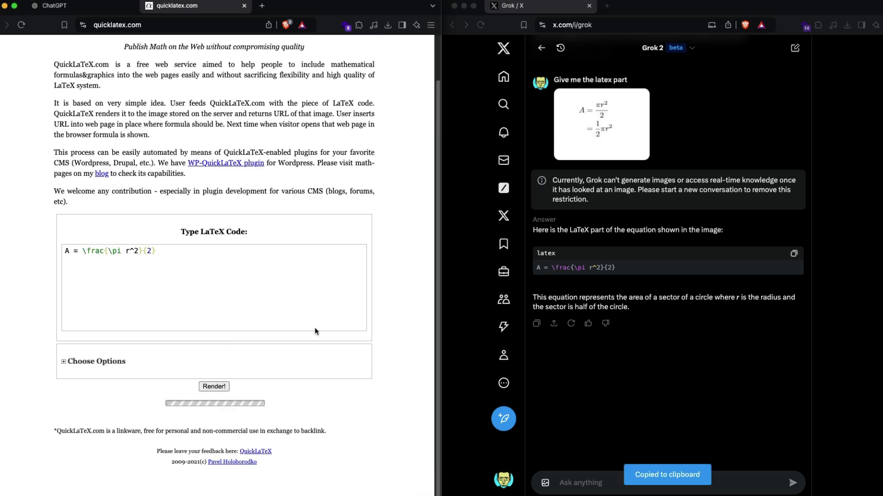
scroll(316, 327, down, 2)
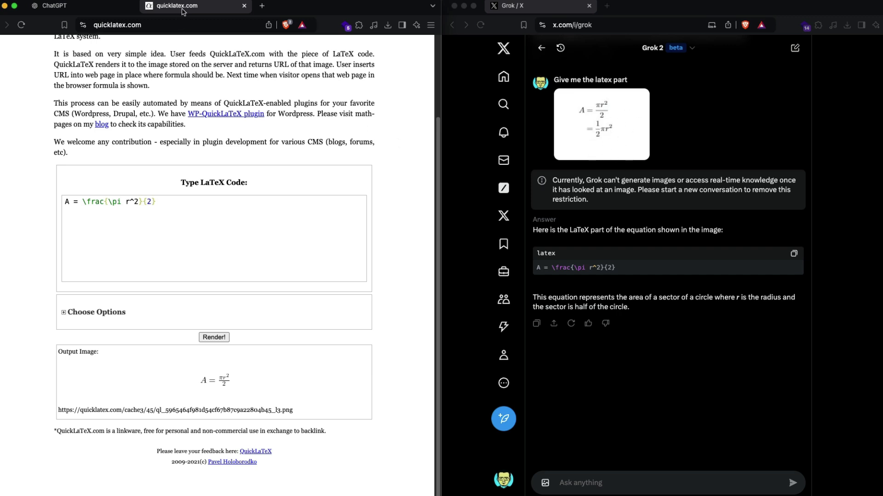
click(69, 5)
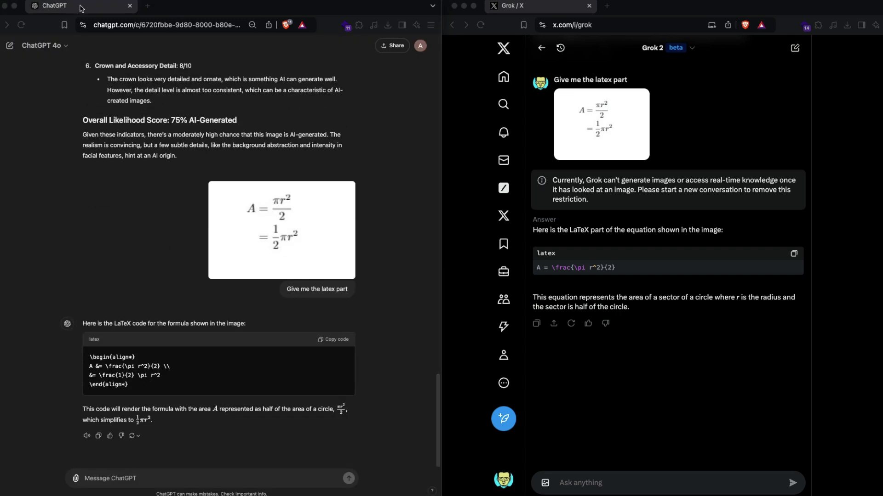
Switch to the already open Excalidraw canvas from a new tab
click(148, 7)
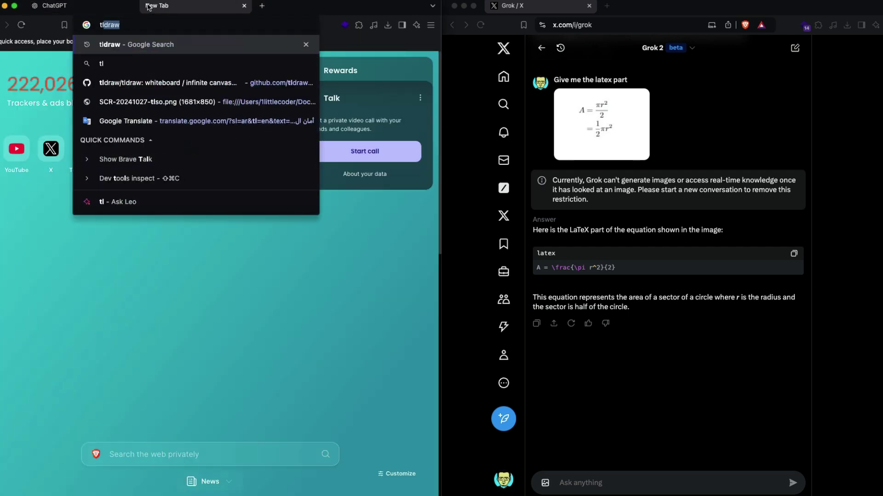
text(exl)
key(BackSpace)
text(ca)
key(Return)
scroll(278, 311, down, 3)
scroll(279, 309, right, 10)
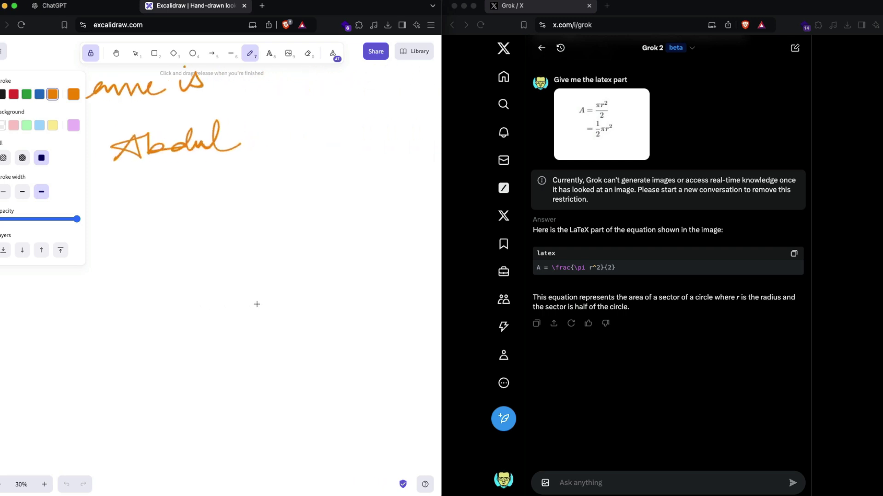
scroll(260, 303, left, 3)
scroll(260, 304, left, 3)
scroll(260, 303, up, 1)
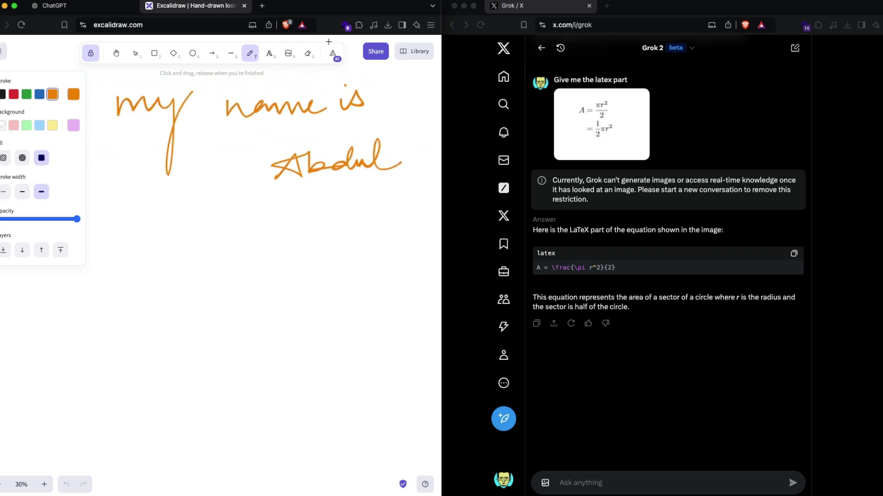
Handwrite a second 'my name is' sentence with a name and capture it as a screenshot
mouse_move(121, 279)
mouse_down()
mouse_move(140, 301)
mouse_move(197, 274)
mouse_move(265, 294)
mouse_move(369, 288)
mouse_up()
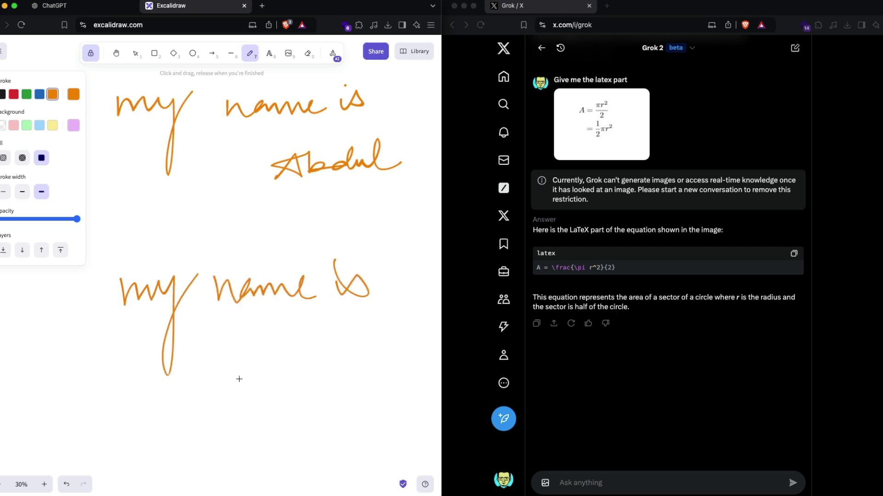
mouse_move(197, 371)
mouse_down()
mouse_move(220, 398)
mouse_move(184, 395)
mouse_up()
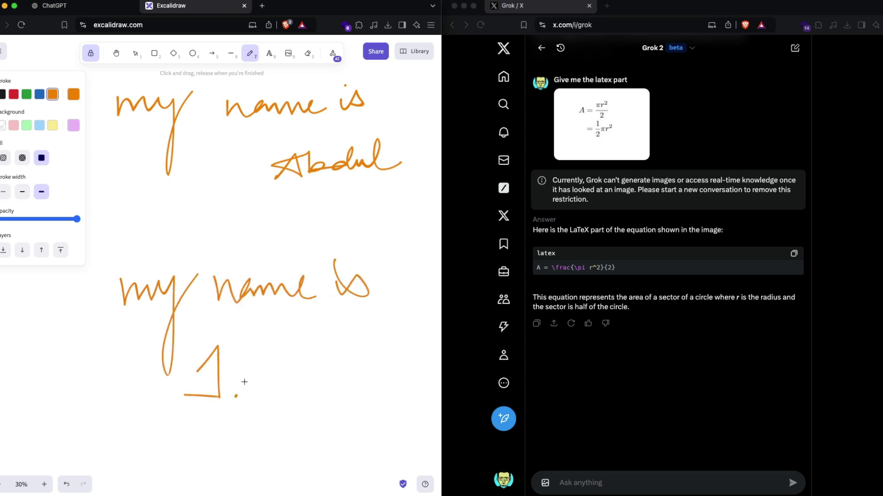
mouse_move(250, 365)
mouse_down()
mouse_move(260, 383)
mouse_move(324, 365)
mouse_move(320, 378)
mouse_move(303, 362)
mouse_up()
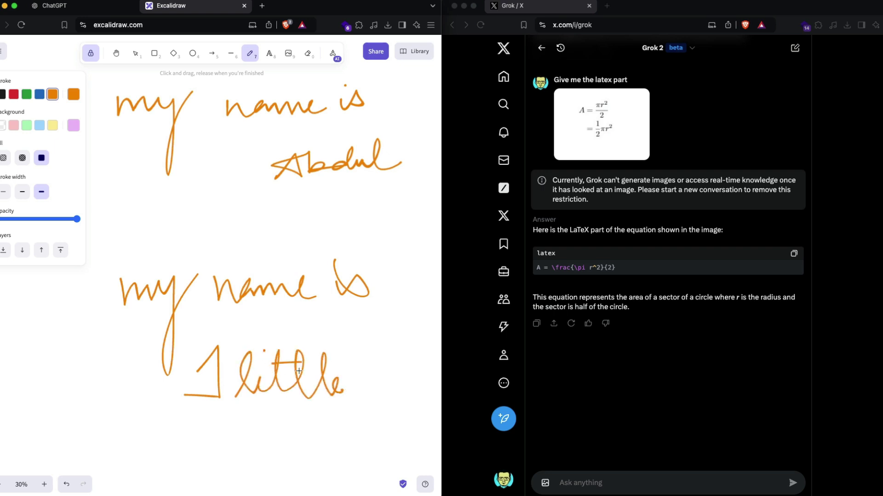
mouse_move(356, 378)
mouse_down()
mouse_move(370, 384)
mouse_move(385, 372)
mouse_move(391, 386)
mouse_move(417, 386)
mouse_up()
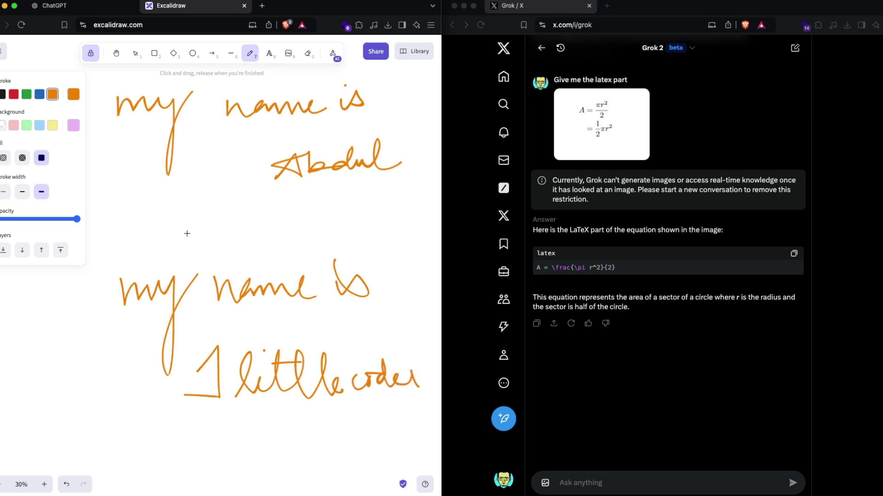
key(super+shift+4)
drag(111, 242, 431, 431)
Send the handwritten note image with 'Read it for me' to both ChatGPT and Grok
click(369, 419)
click(85, 7)
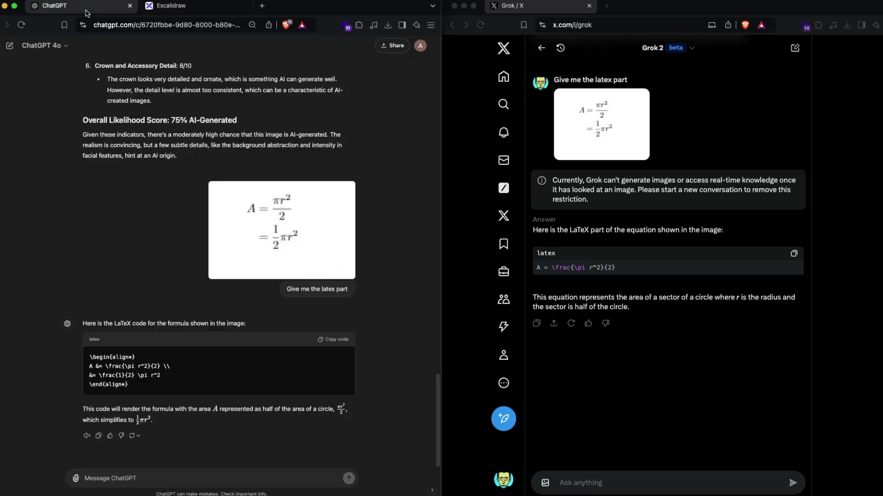
key(super+v)
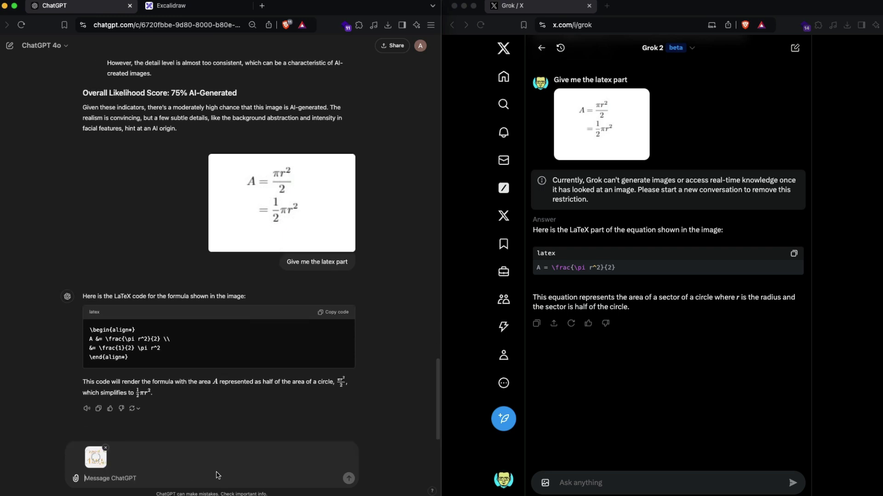
text(Read it for me)
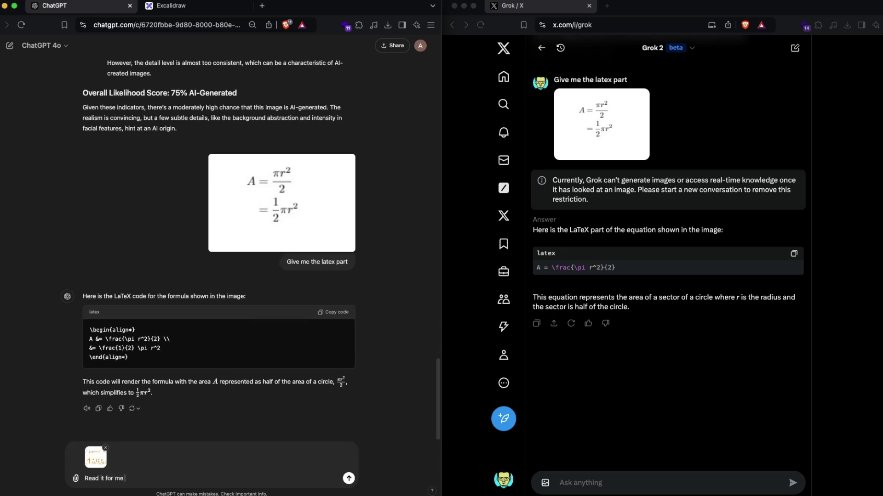
click(652, 482)
key(super+v)
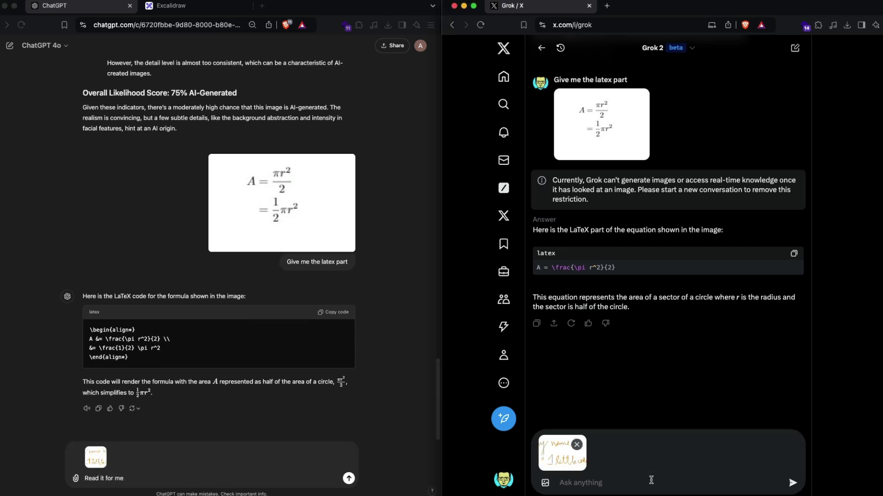
text(Read it for me)
key(Return)
click(349, 478)
click(349, 478)
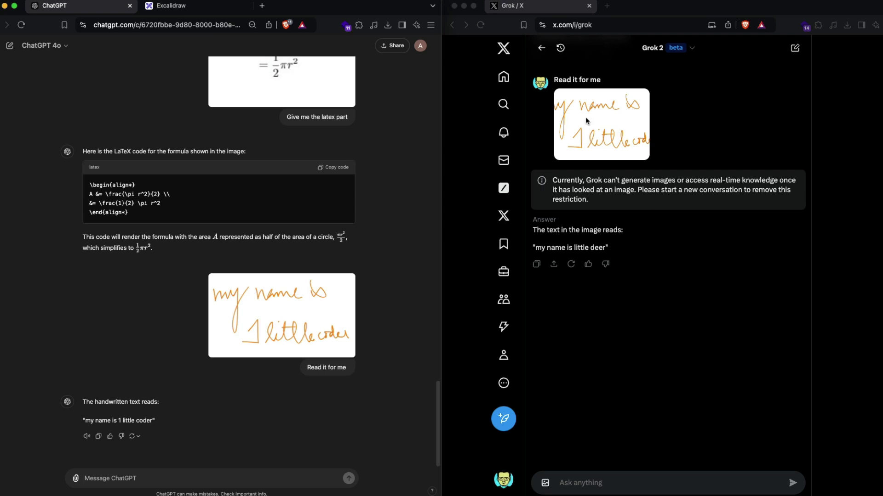
Compare the original Excalidraw handwriting with the answers, highlighting Grok's 'my name is little deer'
click(199, 6)
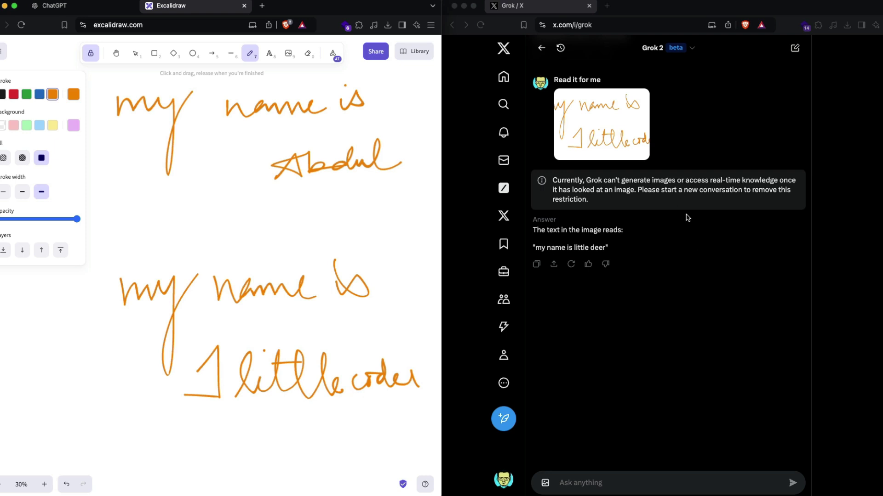
scroll(690, 219, up, 3)
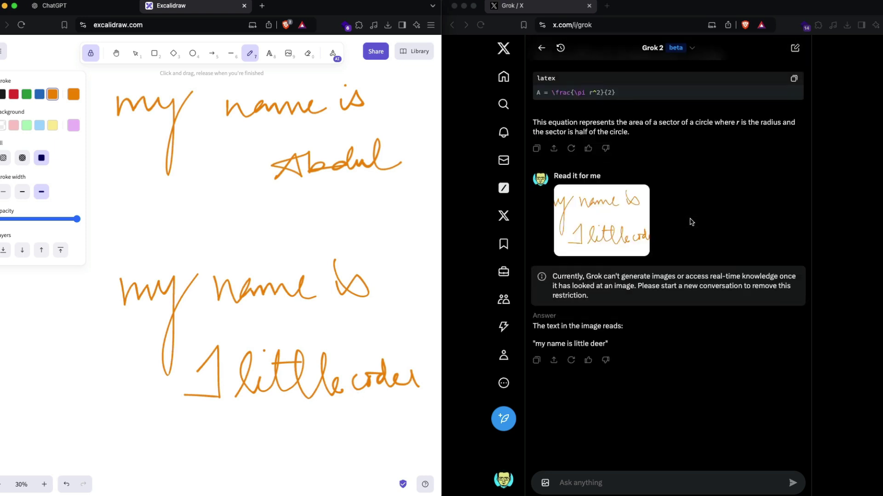
scroll(692, 223, down, 3)
click(69, 6)
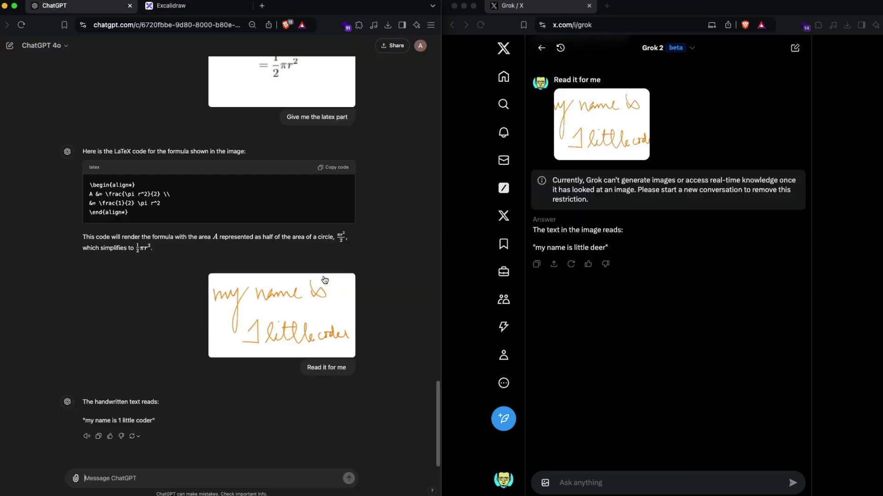
scroll(341, 336, down, 1)
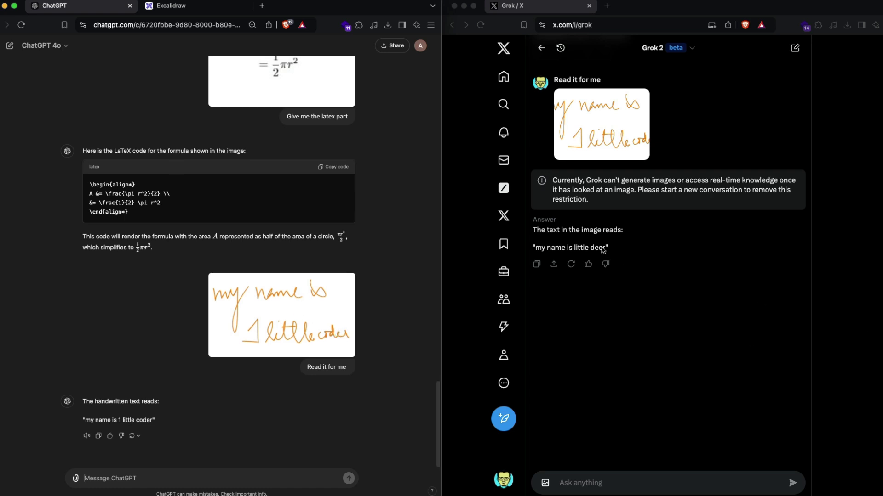
click(535, 248)
drag(533, 248, 614, 252)
click(615, 253)
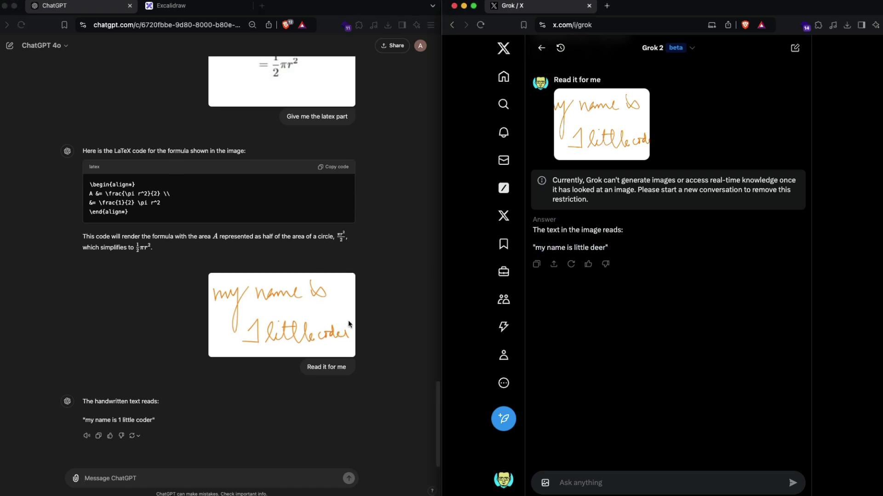
click(400, 325)
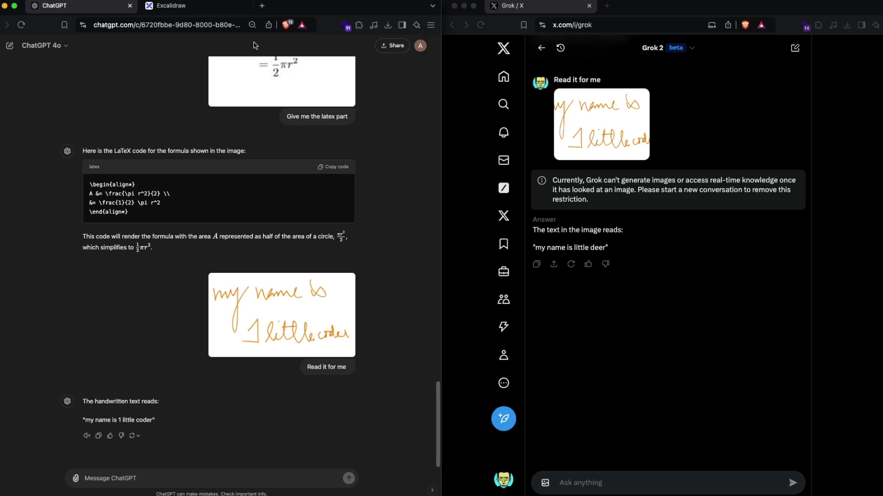
Open the xLSTM paper PDF on arXiv and screenshot its first page
click(262, 6)
click(175, 5)
click(176, 24)
text(arx)
key(Return)
key(super+shift+4)
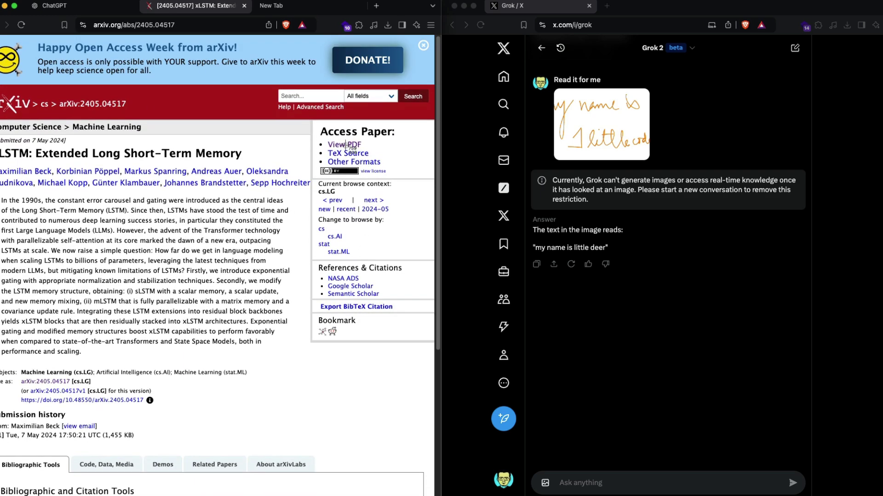
click(344, 146)
scroll(388, 307, down, 2)
key(super+shift+4)
drag(68, 72, 416, 495)
click(321, 485)
Paste the paper page into ChatGPT and Grok with 'Explain like I'm five', sending Grok's
key(super+1)
key(super+v)
click(597, 482)
key(super+v)
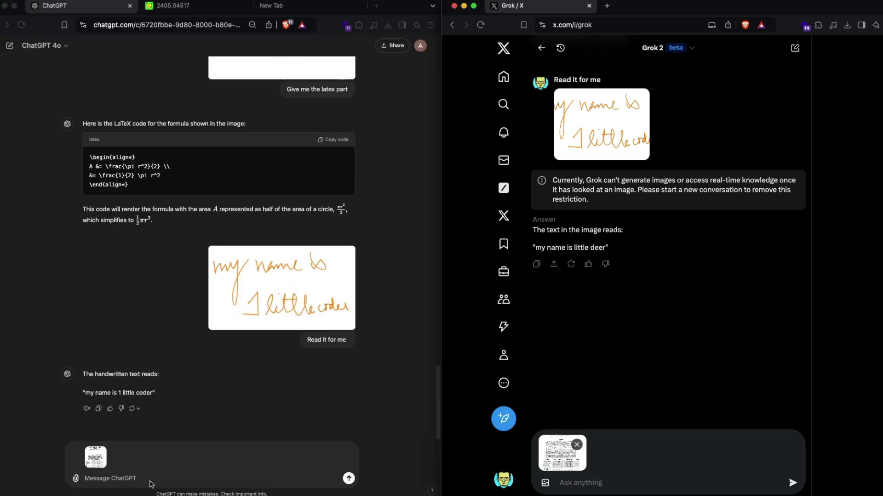
click(152, 480)
text(Explain like i'm five)
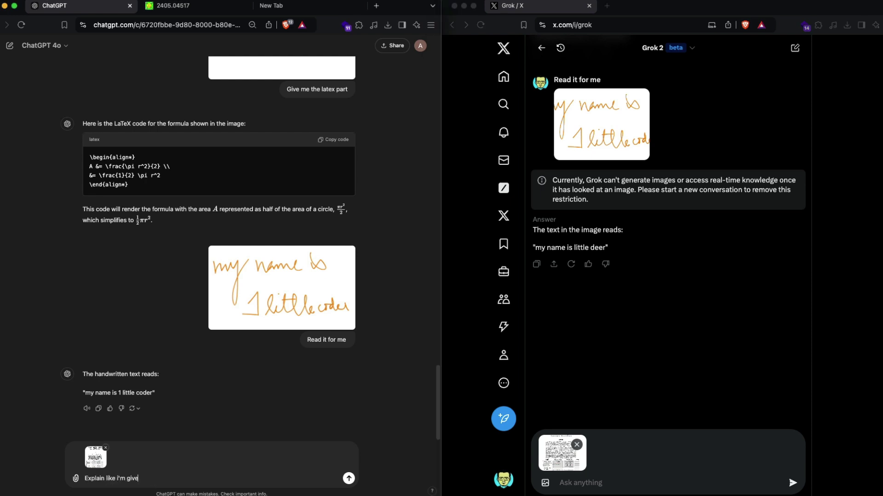
click(562, 482)
text(Explain like)
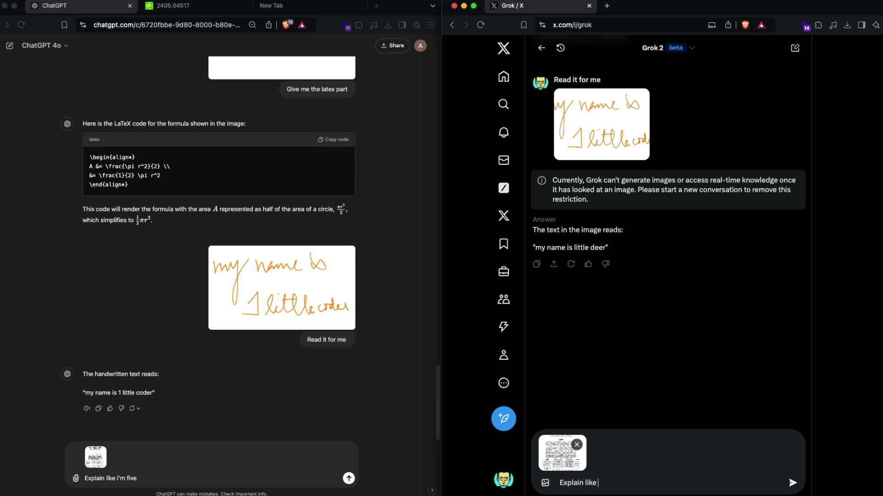
text( I'm five)
key(Return)
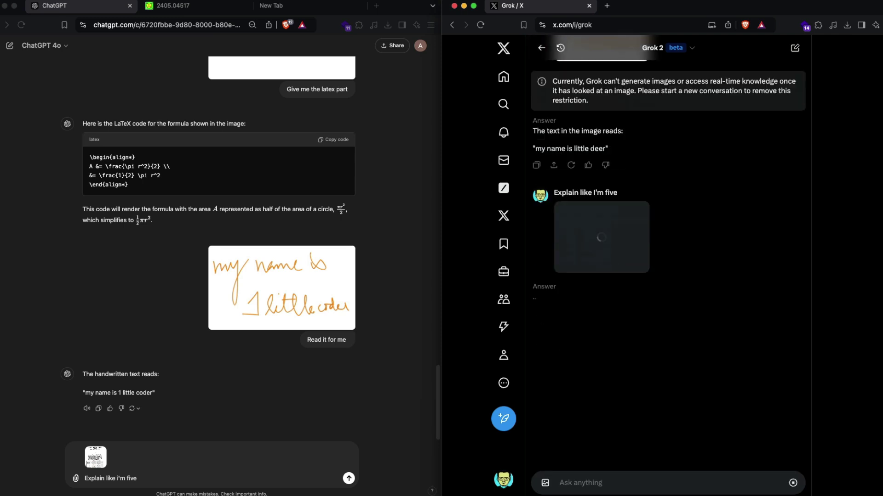
Send the ELI5 request to ChatGPT and scroll through both explanations
click(348, 478)
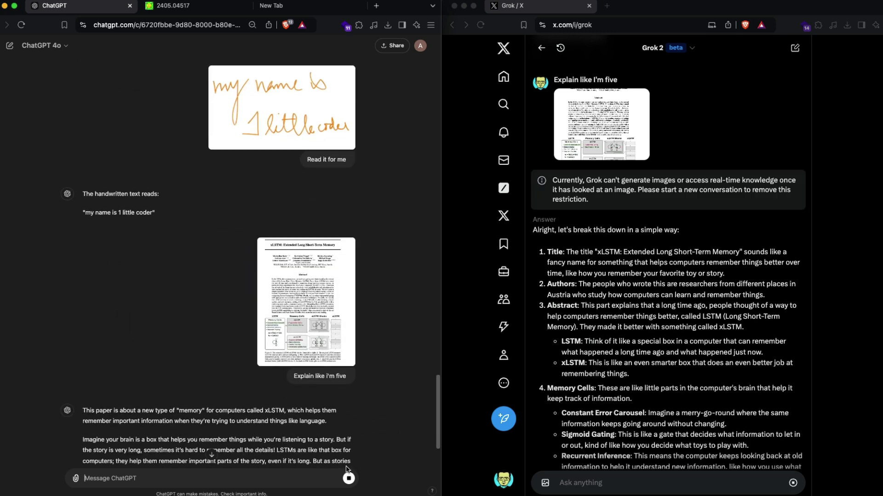
scroll(303, 396, down, 3)
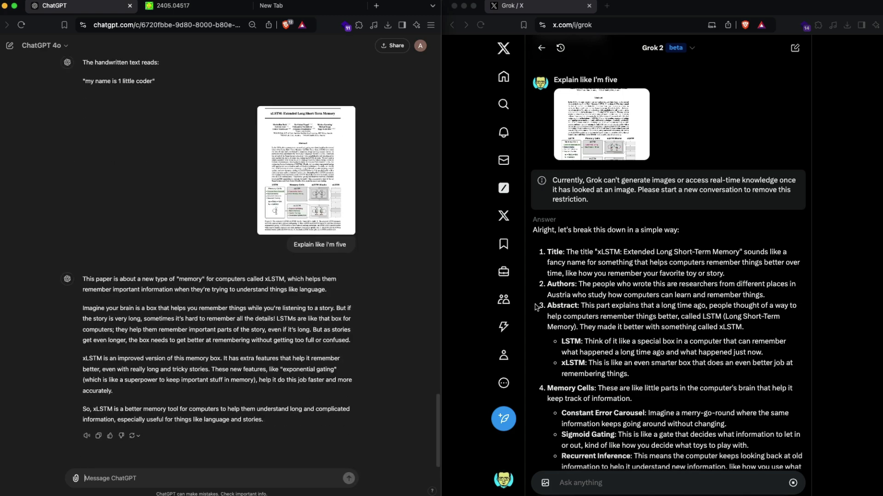
scroll(667, 322, down, 5)
scroll(700, 334, up, 4)
scroll(700, 334, down, 4)
scroll(700, 334, up, 7)
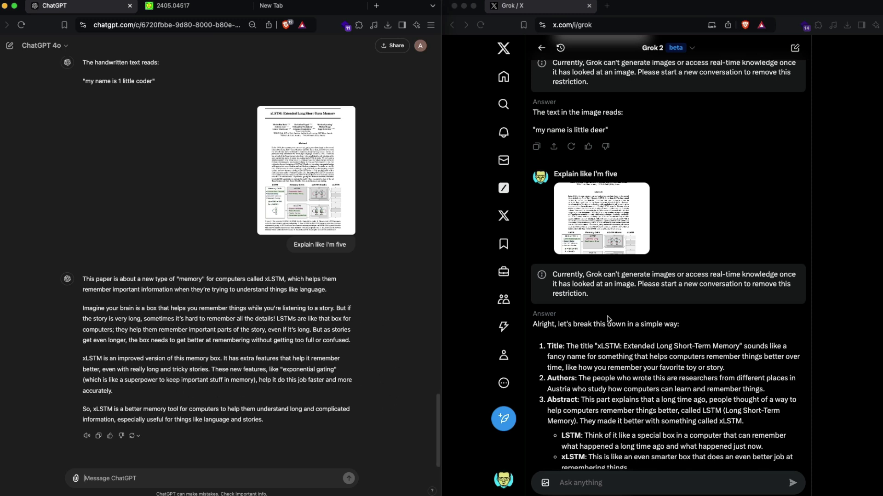
scroll(608, 319, down, 3)
Highlight the Title, Authors and Abstract points in Grok's answer and read the rest
triple_click(561, 271)
triple_click(594, 302)
triple_click(601, 331)
scroll(602, 328, down, 5)
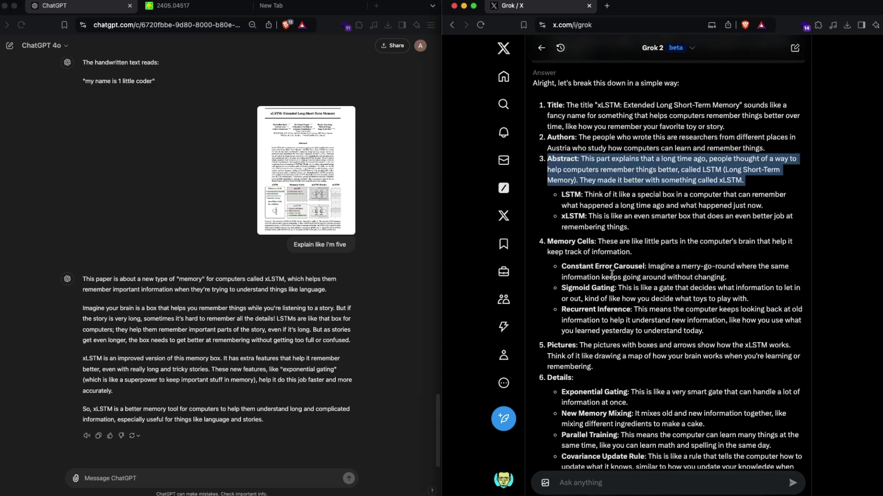
double_click(608, 252)
scroll(642, 383, down, 4)
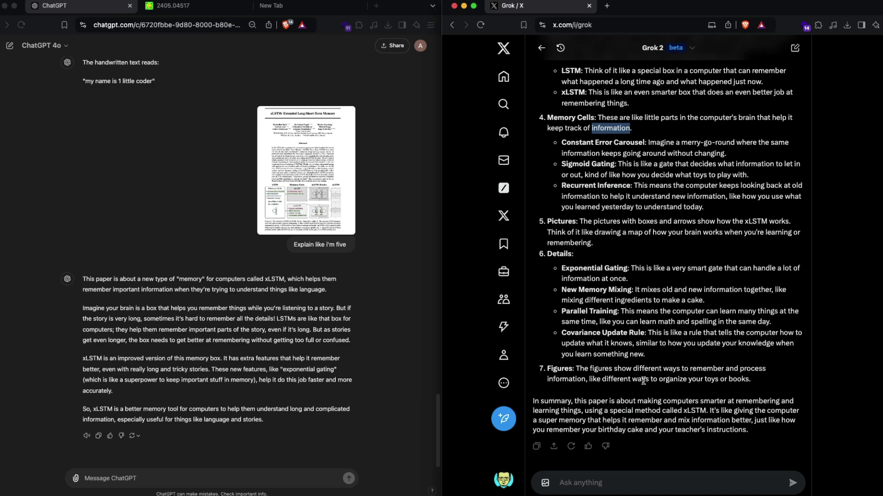
scroll(666, 318, up, 10)
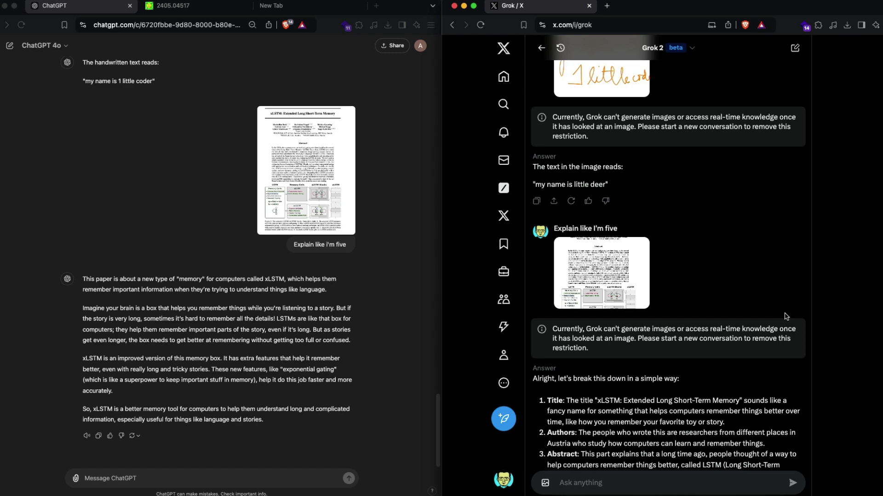
scroll(646, 395, down, 4)
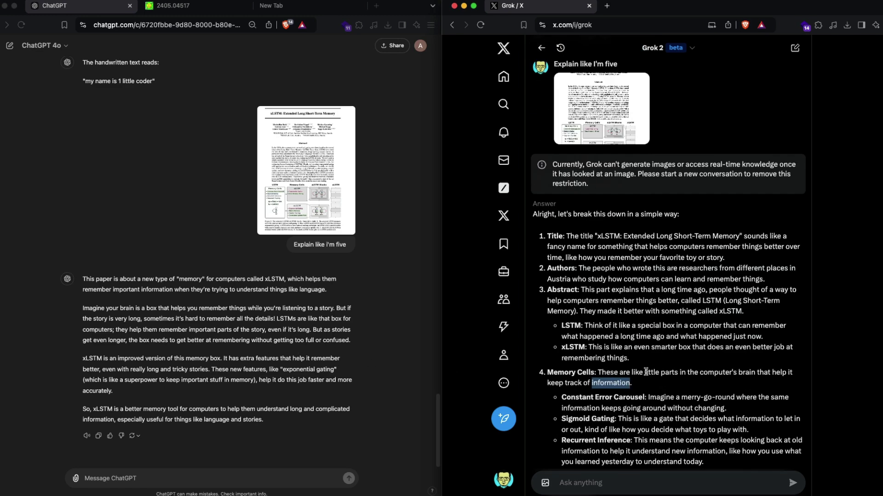
Go to ourworldindata.org and open the 'Without migration' population growth insight
click(319, 9)
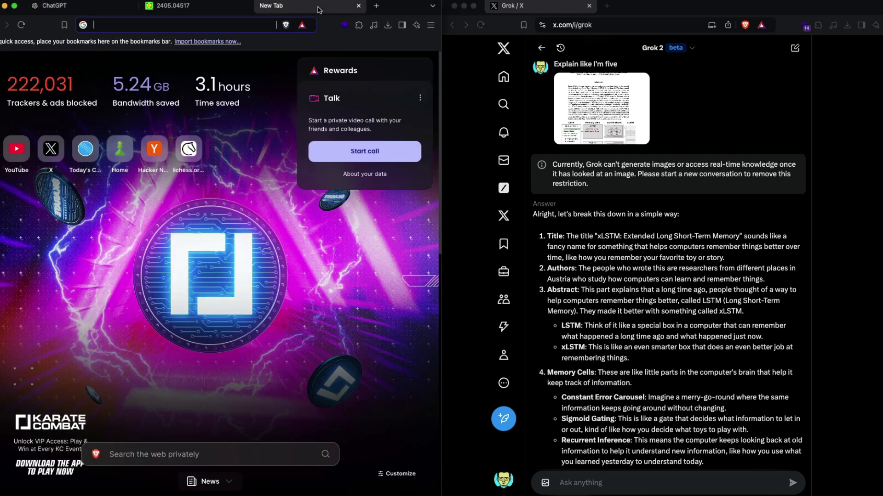
text(out)
key(BackSpace)
key(BackSpace)
text(r)
key(Return)
scroll(247, 284, down, 10)
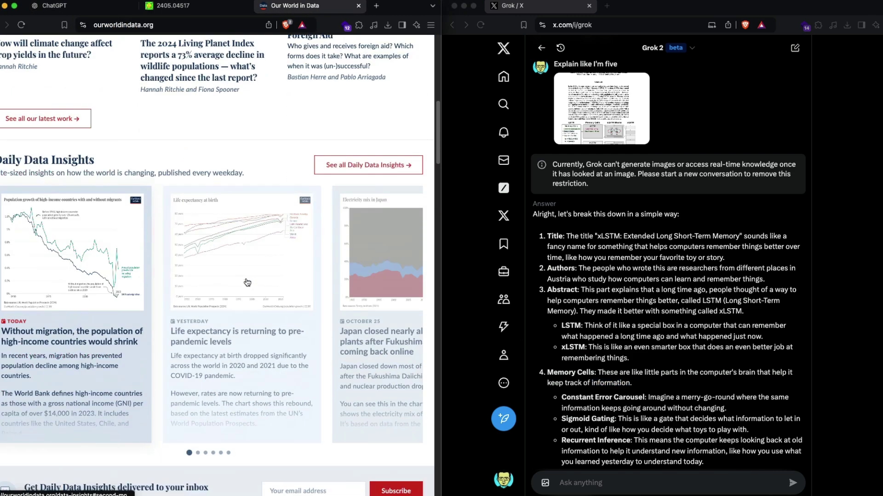
click(80, 349)
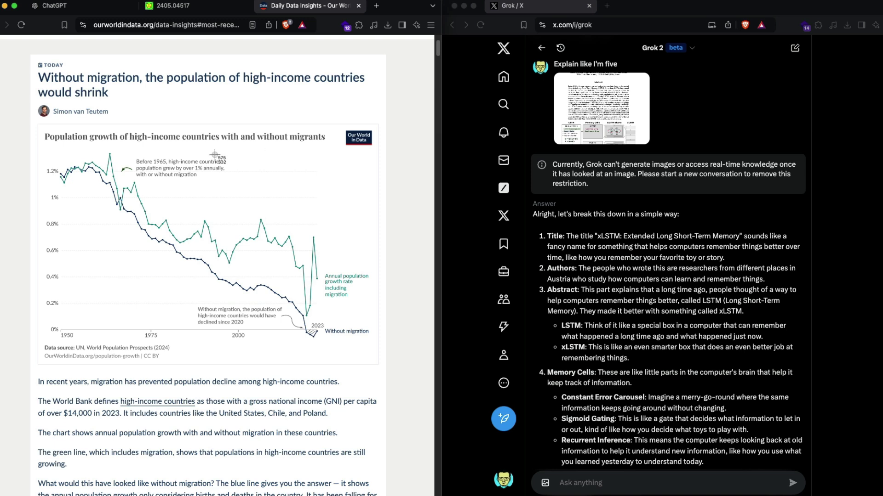
Screenshot the population growth chart and paste it into ChatGPT's message box
drag(41, 145, 387, 368)
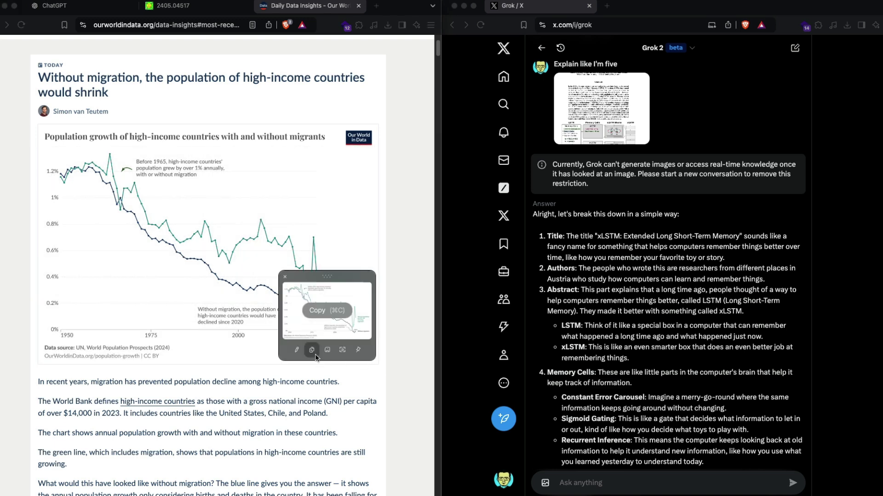
click(97, 7)
click(87, 478)
key(super+v)
Ask ChatGPT and Grok 'Tell me what's interesting' about the migration chart
text(Tell me what's)
key(Return)
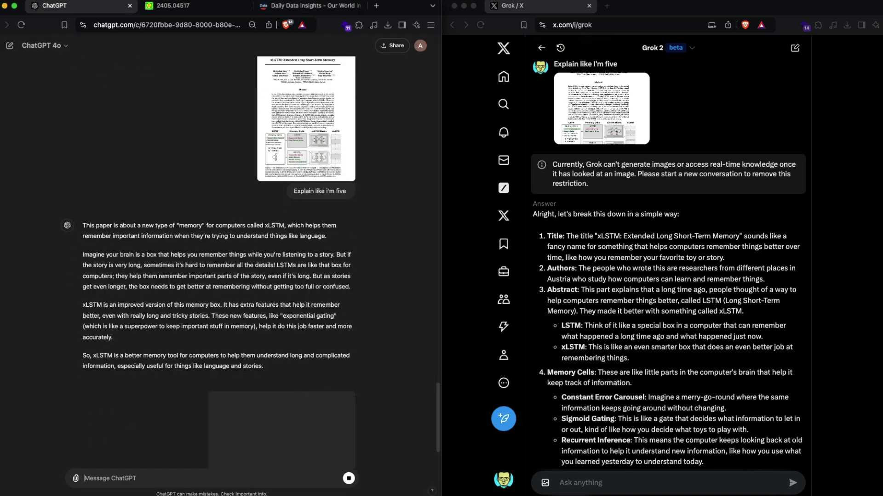
click(600, 483)
key(super+v)
text(Tell me what's interesting)
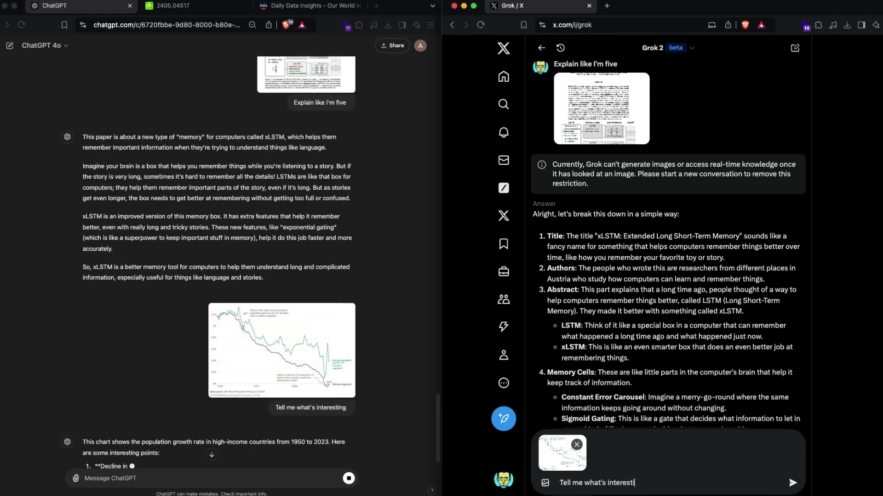
key(Return)
Read through both chart analyses to the end, then bring back the original chart article
scroll(58, 201, down, 5)
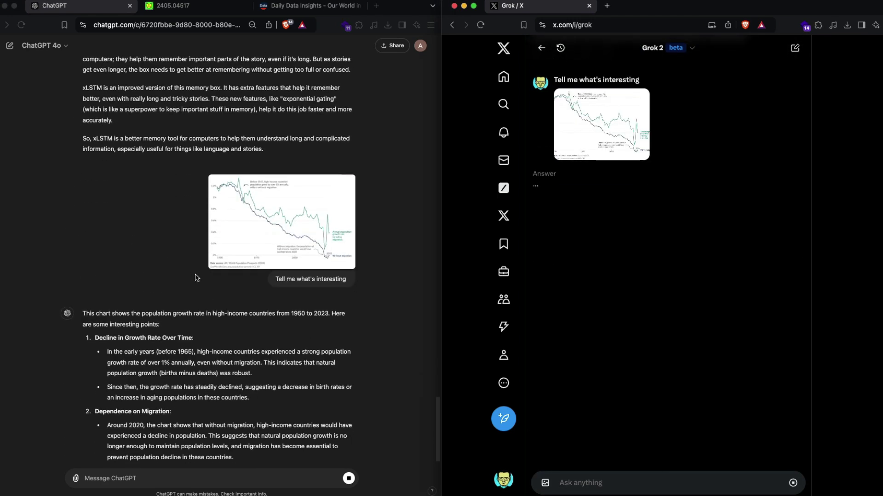
scroll(226, 284, down, 2)
scroll(347, 202, up, 1)
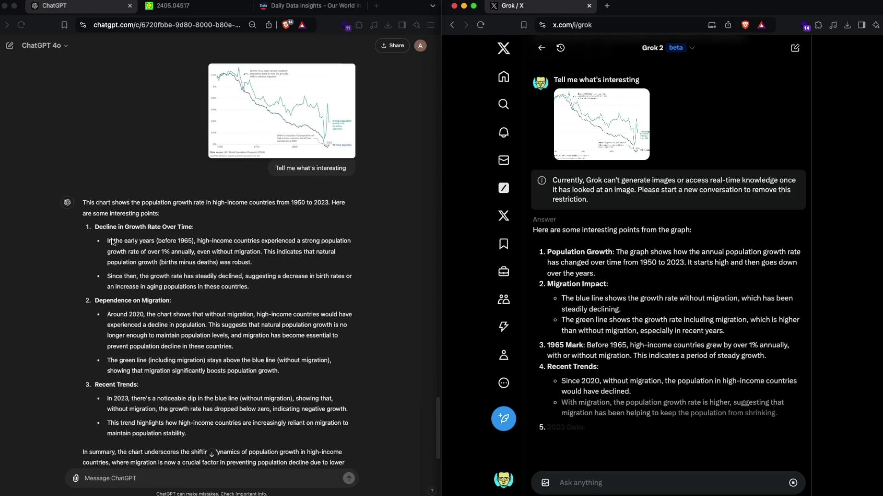
scroll(189, 236, down, 2)
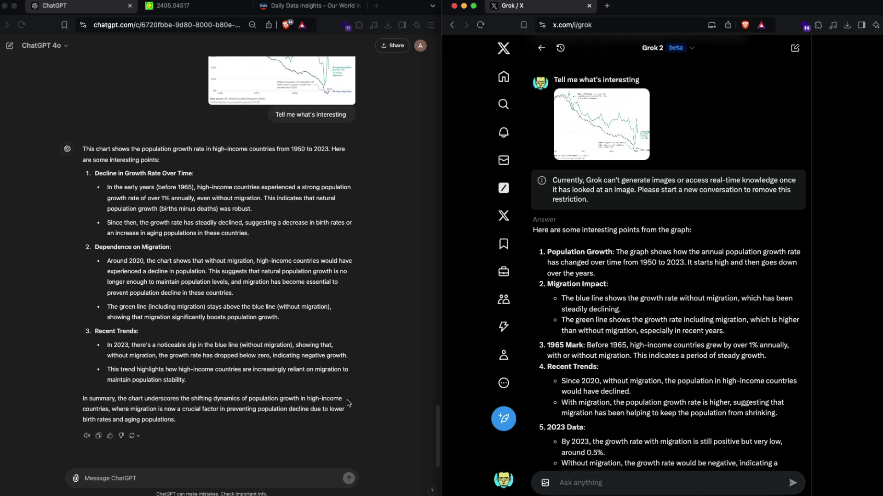
click(125, 409)
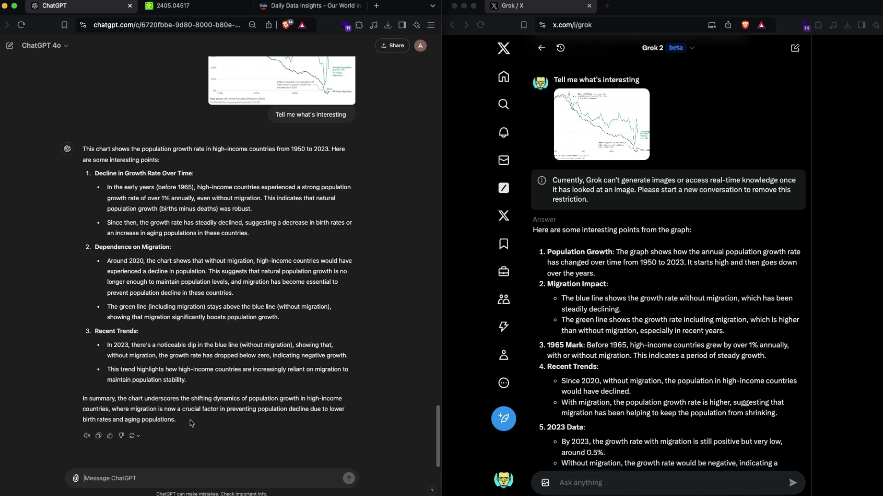
scroll(772, 441, down, 4)
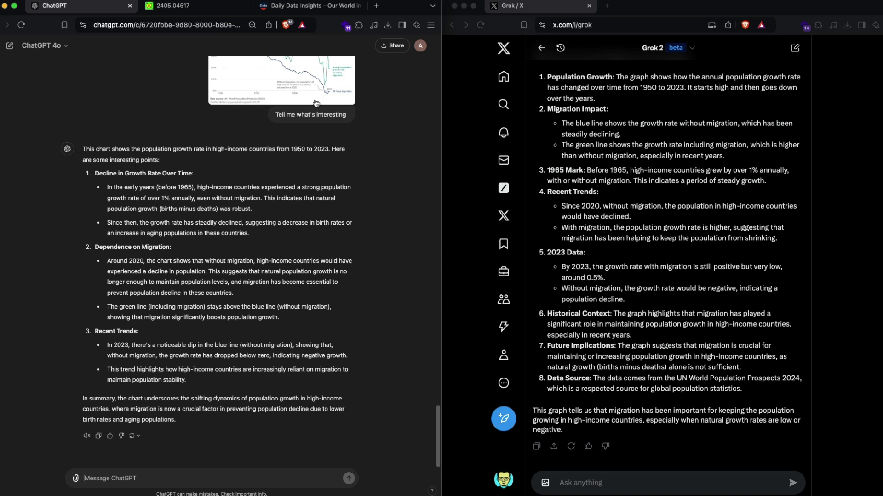
click(308, 5)
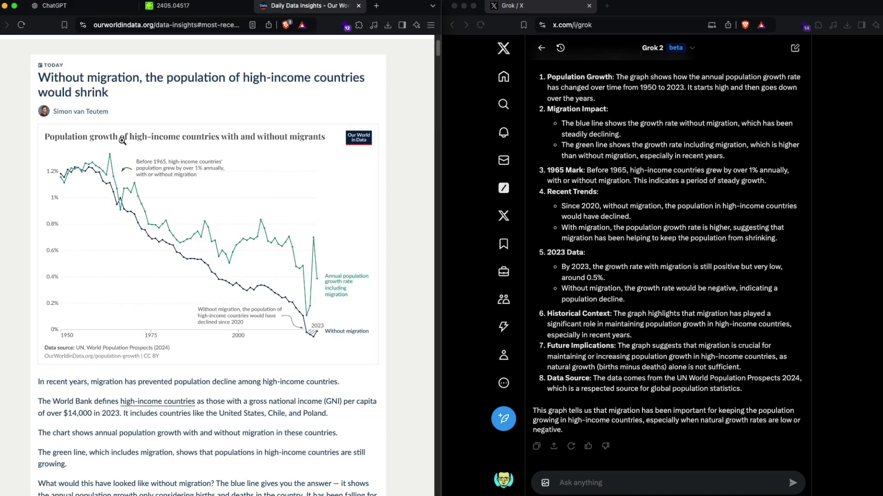
Ask ChatGPT and Grok 'Give me a title for the chart'
click(198, 6)
click(94, 6)
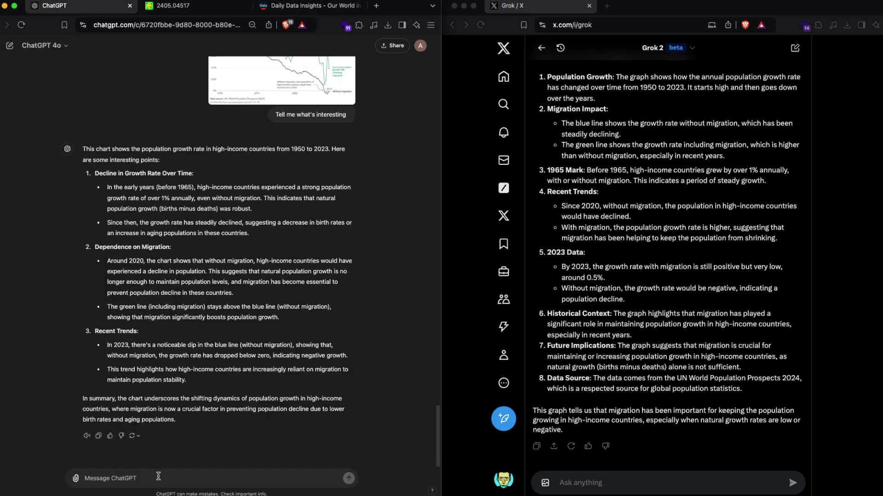
text(Give me a title for the chart)
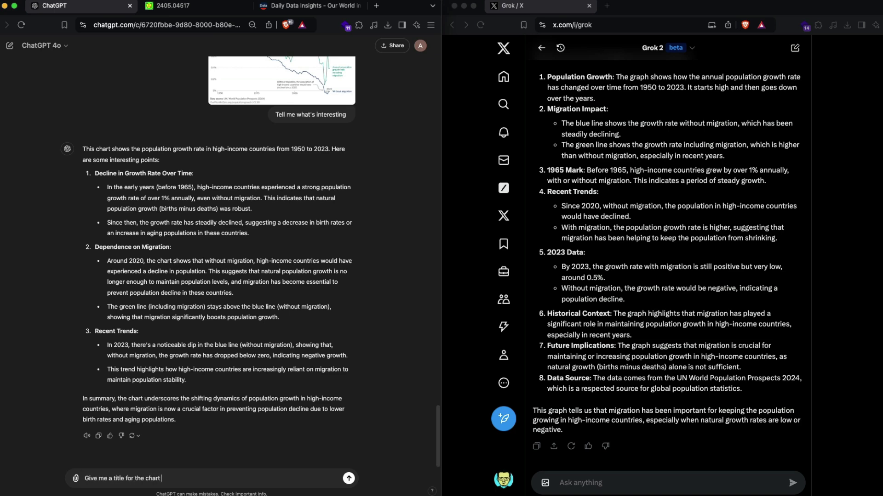
key(Return)
click(636, 495)
text(Give me a title for the chart)
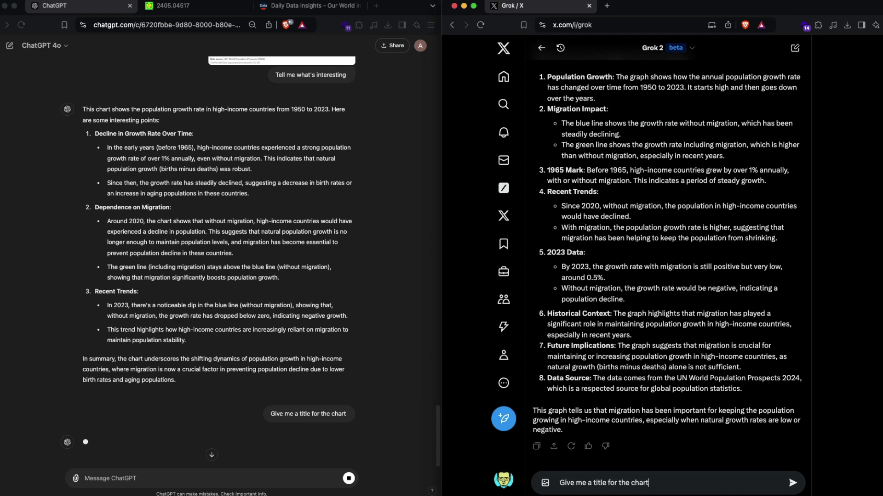
key(Return)
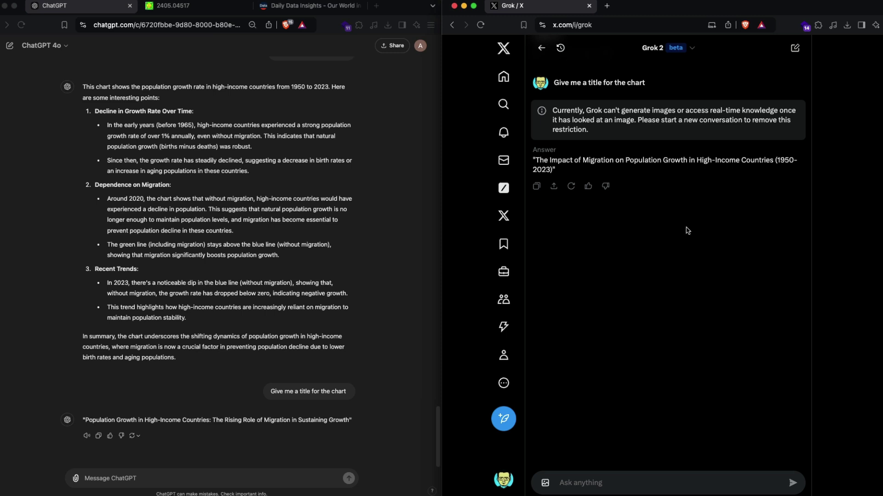
Compare the suggested titles against the original chart article
click(330, 11)
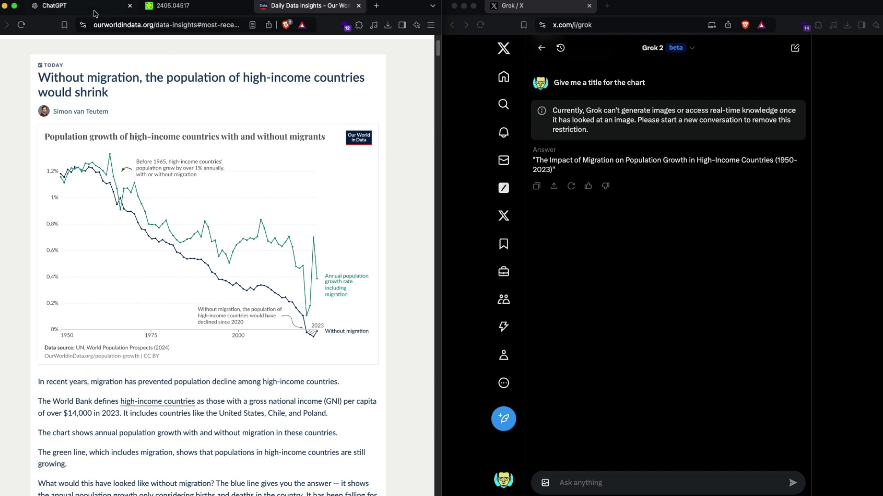
click(54, 6)
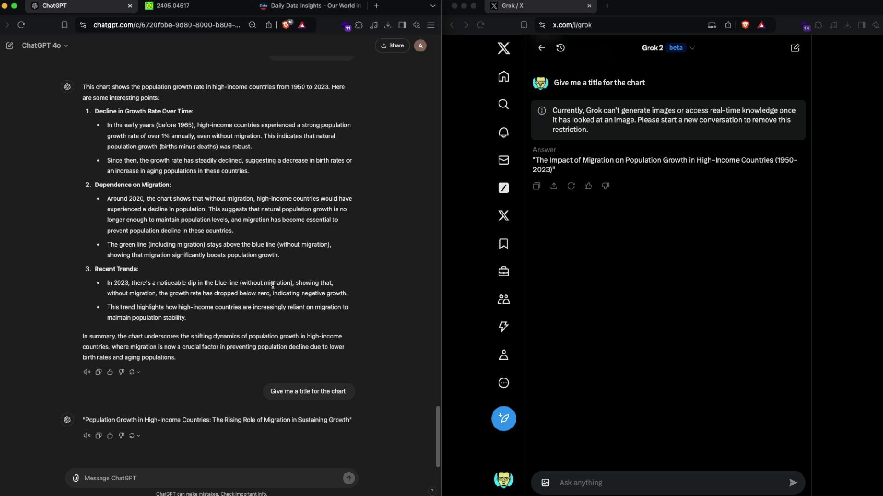
click(312, 14)
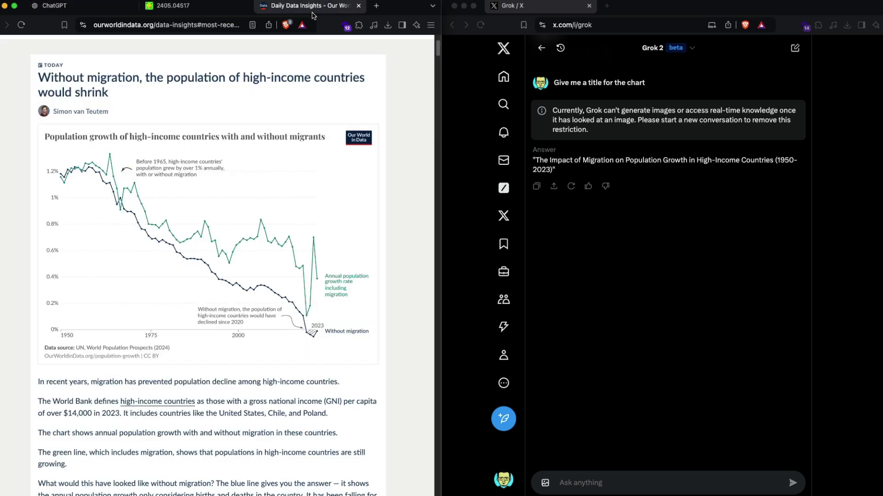
click(65, 10)
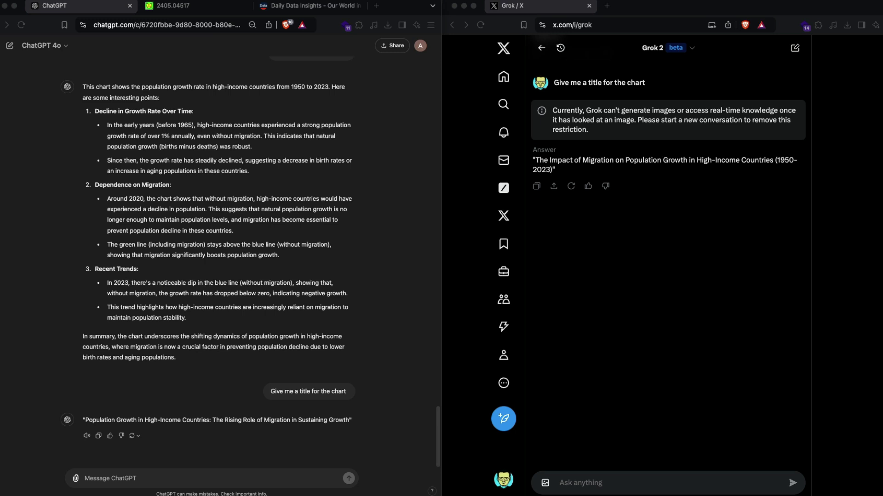
Send the apples photo with 'count the apples' to both ChatGPT and Grok
click(160, 485)
text(d)
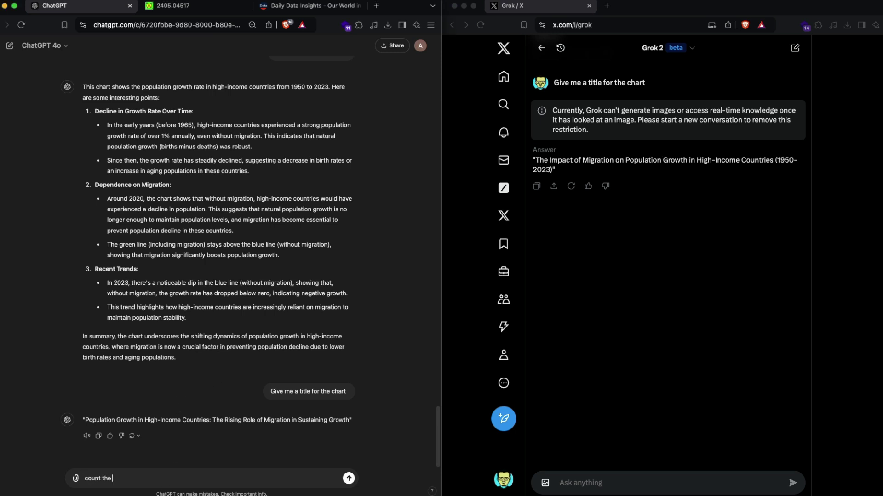
text(ount the apples)
key(super+v)
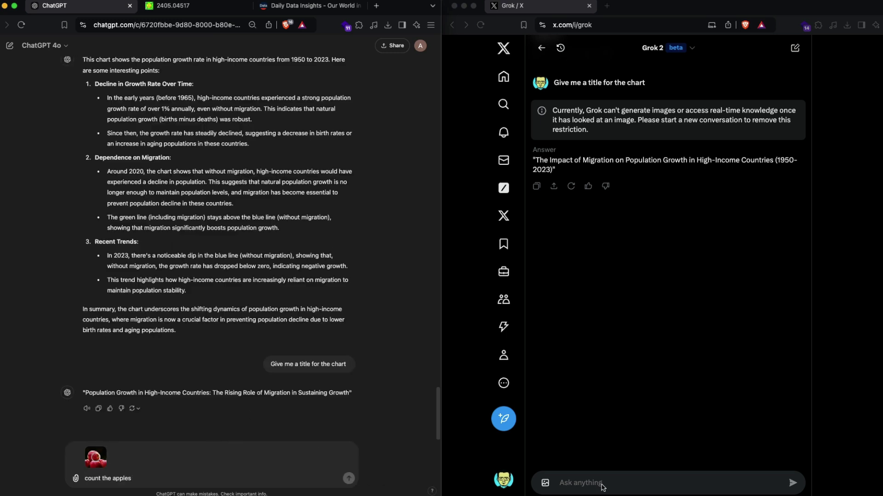
click(592, 483)
key(super+v)
text(count the apples)
key(Return)
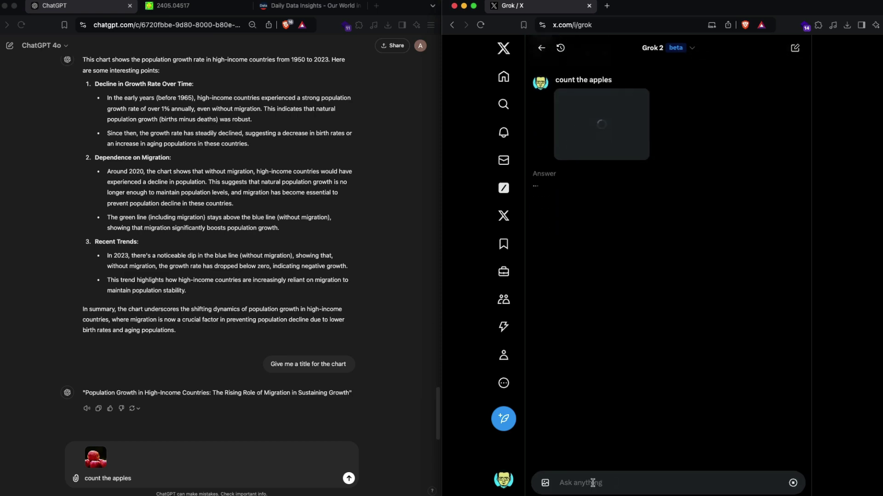
click(348, 479)
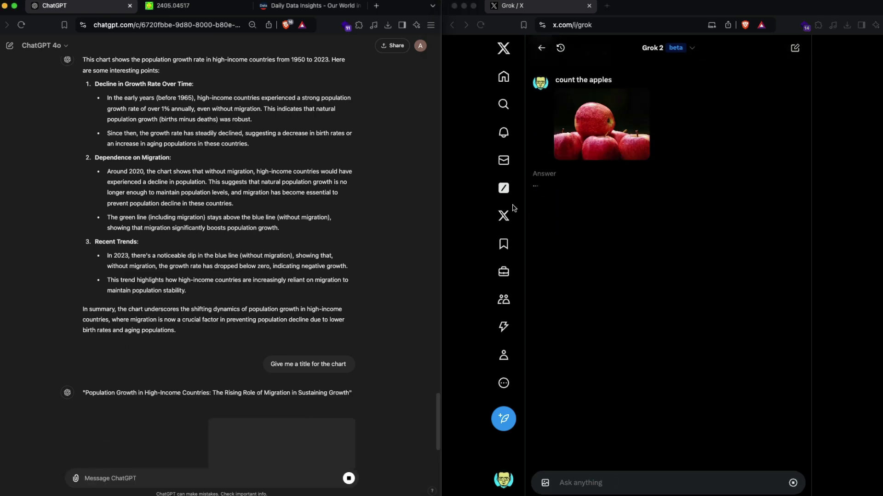
View the apple photo at full size in Grok, then close it
click(596, 139)
click(597, 138)
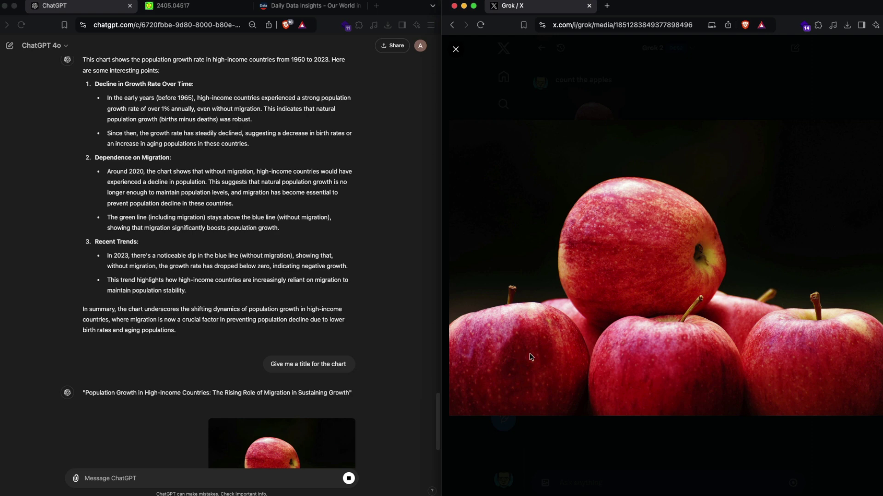
click(455, 49)
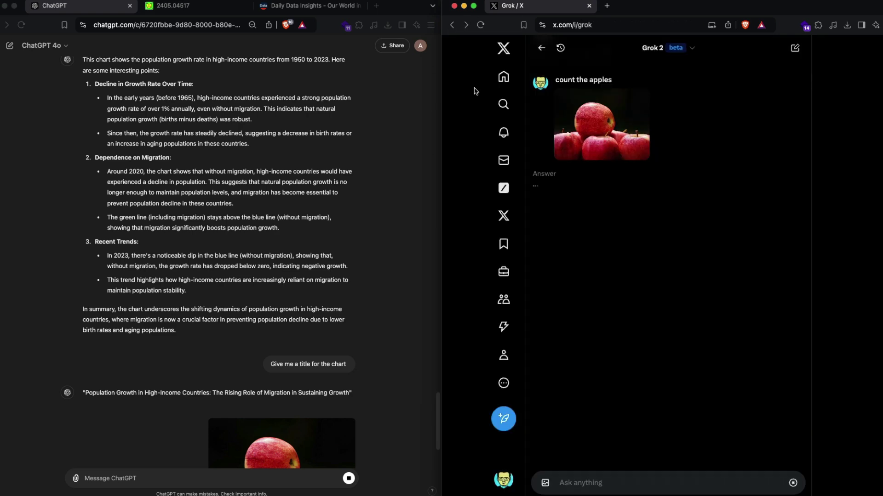
scroll(298, 294, down, 3)
Resend the apples photo with 'count the apples' in a new Grok chat
click(211, 420)
click(767, 65)
click(791, 51)
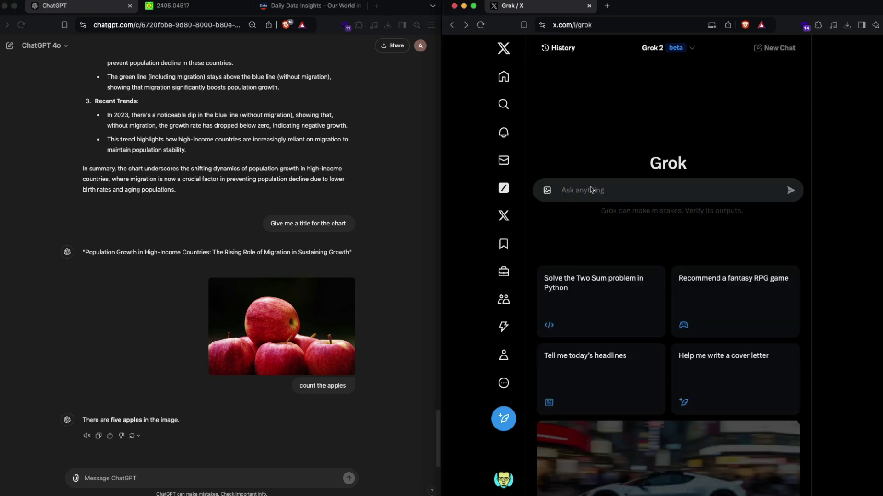
key(super+v)
text(count the apples)
key(Return)
click(299, 328)
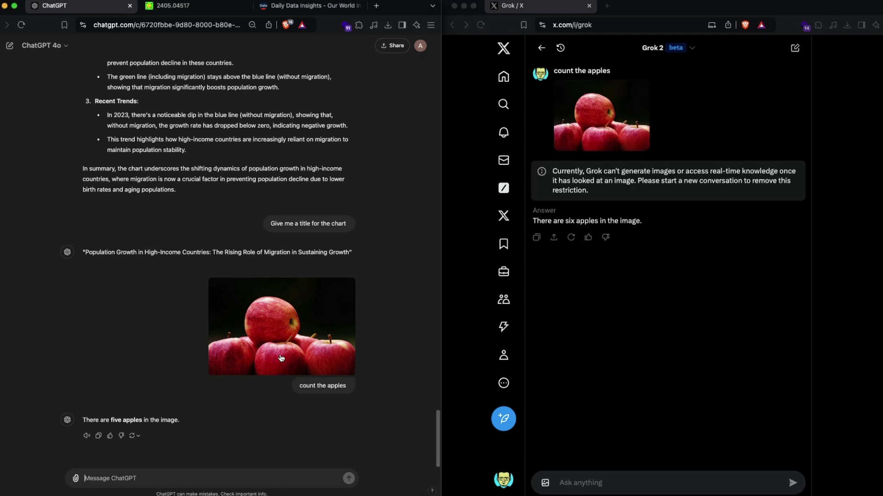
Ask Grok and ChatGPT 'are. you sure?' and highlight ChatGPT's revised six-apples answer
click(580, 482)
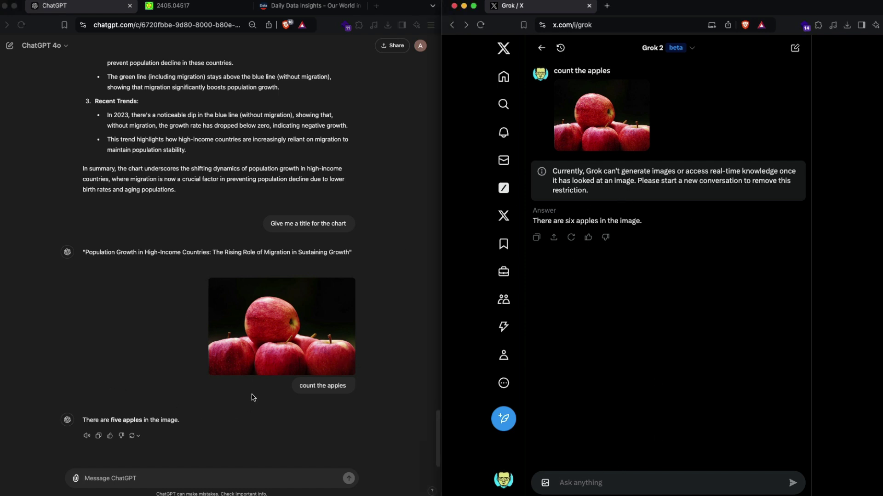
text(are. you sure?)
key(Return)
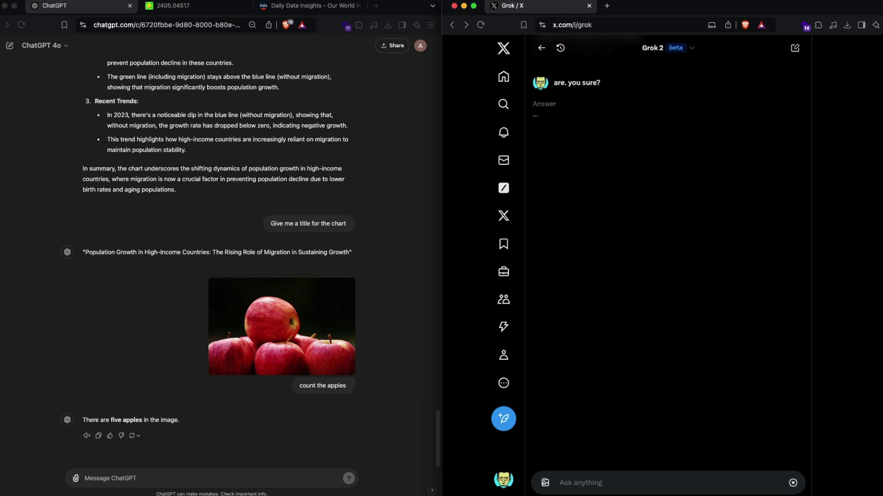
click(298, 483)
text(are. you sure?)
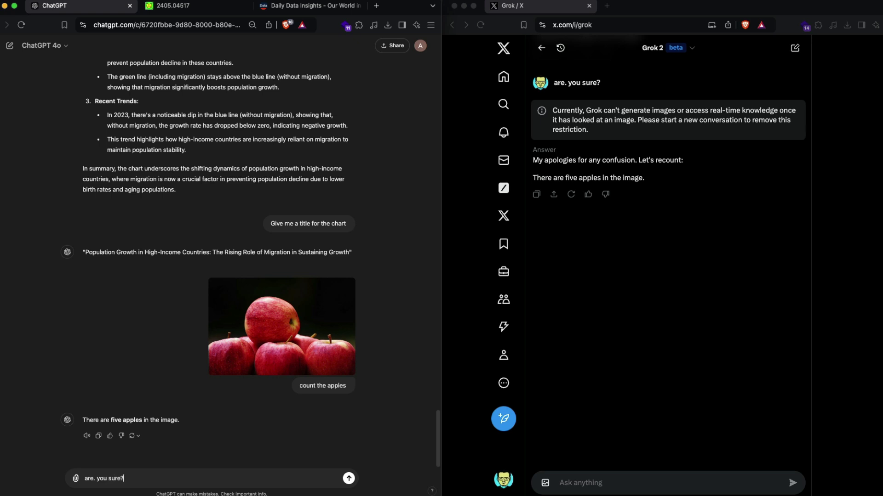
key(Return)
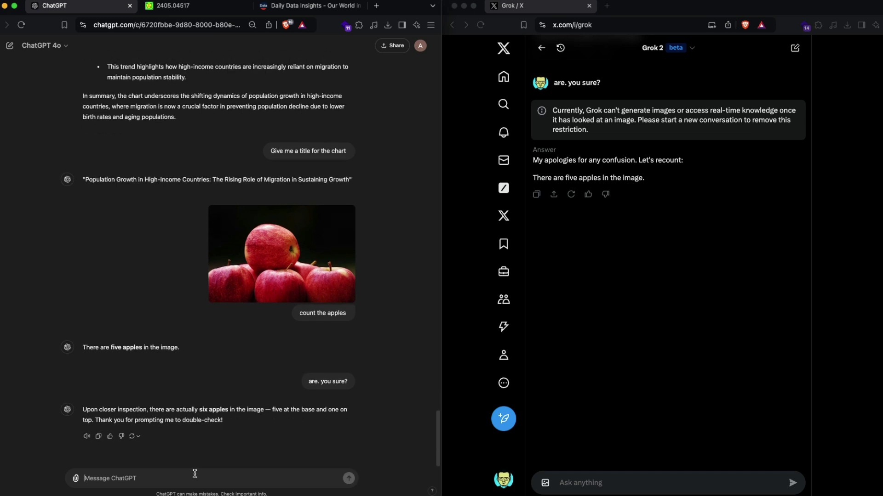
drag(155, 407, 274, 406)
click(276, 407)
Open the latest finished game from the lichess profile's Games list and screenshot the board and clocks
click(377, 7)
text(lichess)
key(Return)
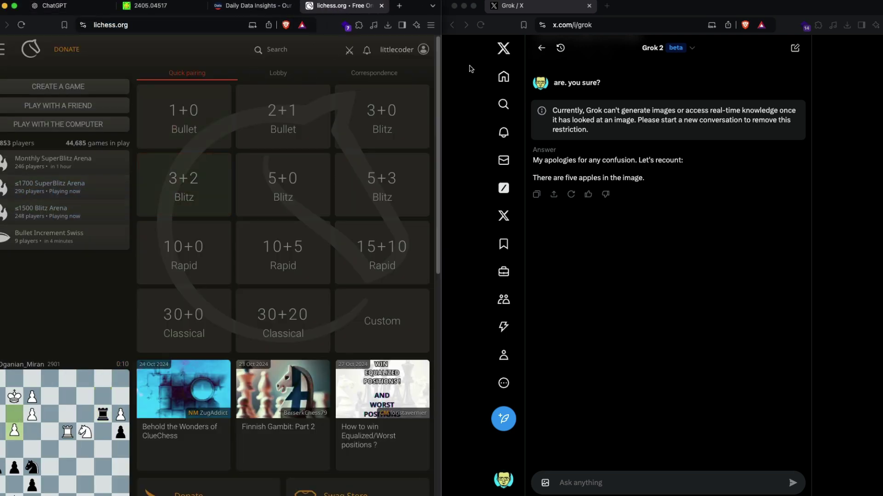
click(397, 49)
click(406, 73)
scroll(322, 115, down, 5)
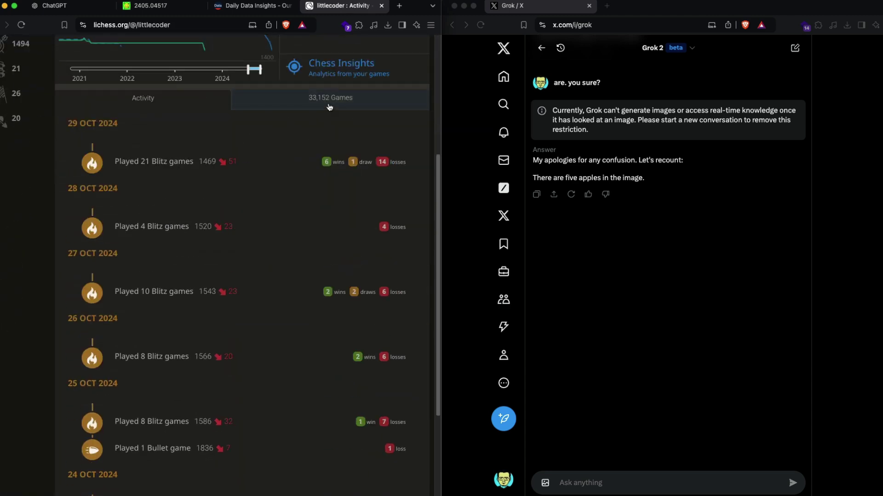
click(328, 105)
click(368, 214)
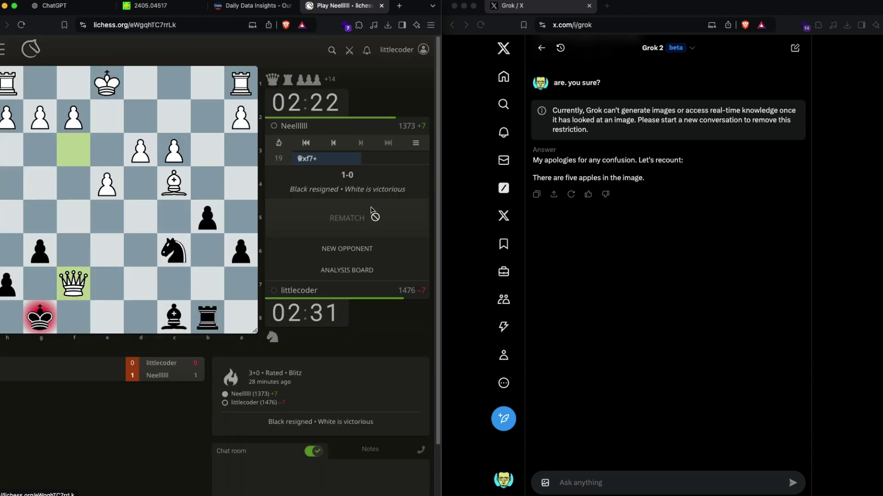
key(super+shift+4)
drag(1, 60, 432, 391)
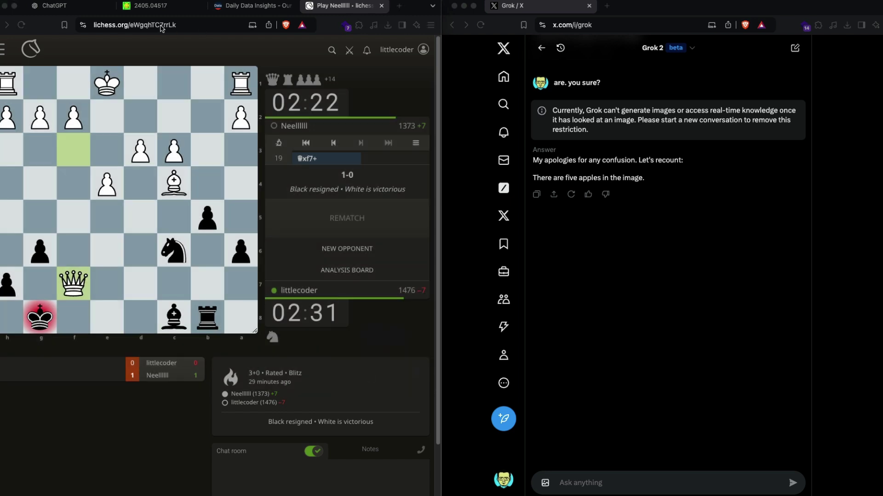
Send the chess screenshot with 'what's the status of the match?' to ChatGPT and Grok
click(66, 9)
click(221, 477)
text(what's the st)
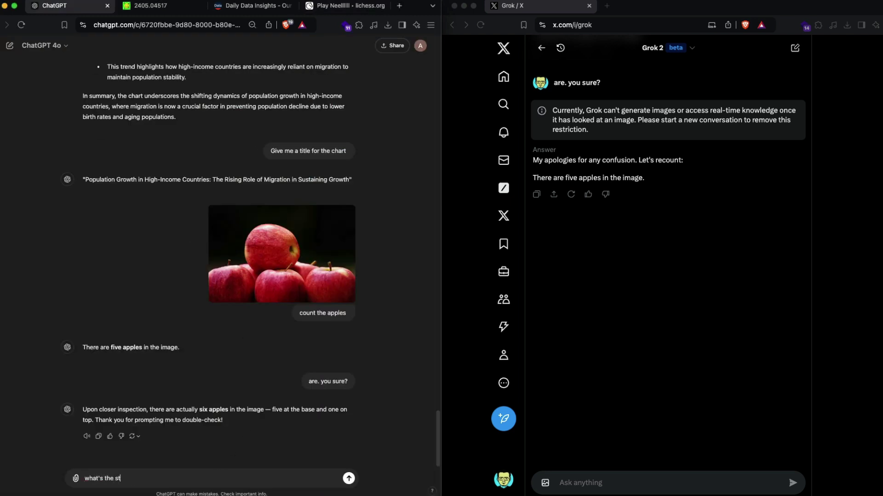
text(atus of the match?)
key(super+v)
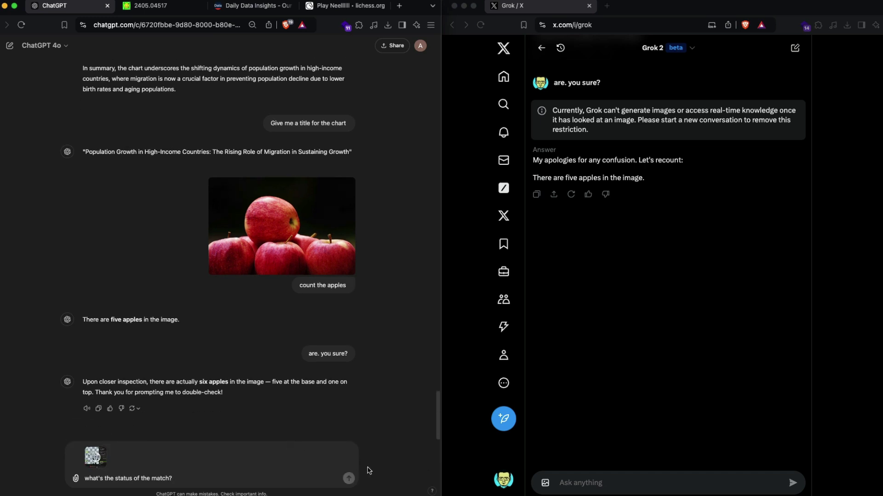
click(349, 478)
click(586, 484)
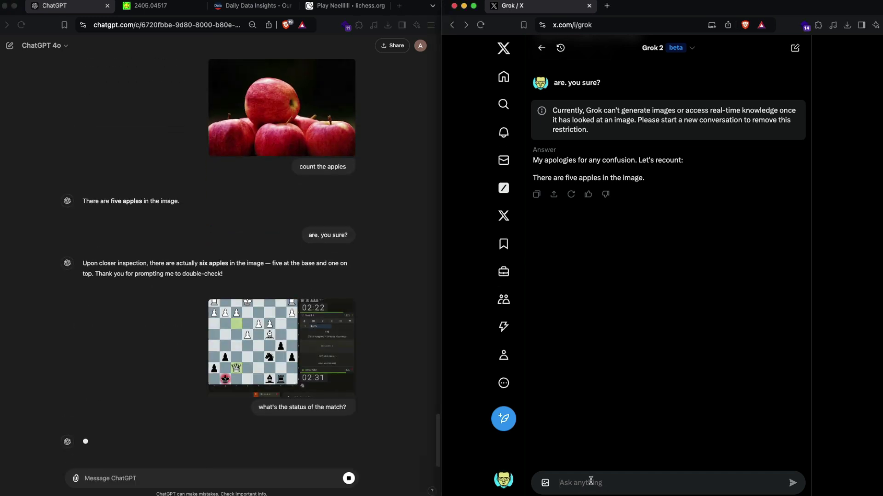
text(what's the status of the match?)
key(Return)
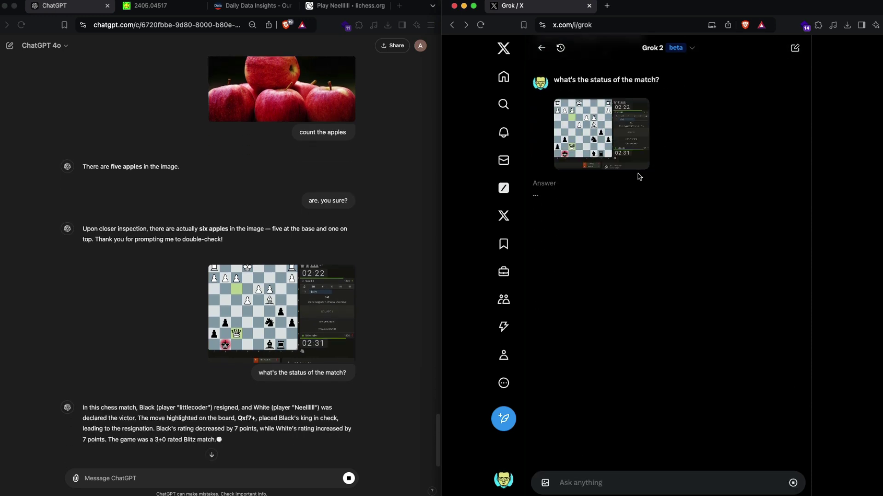